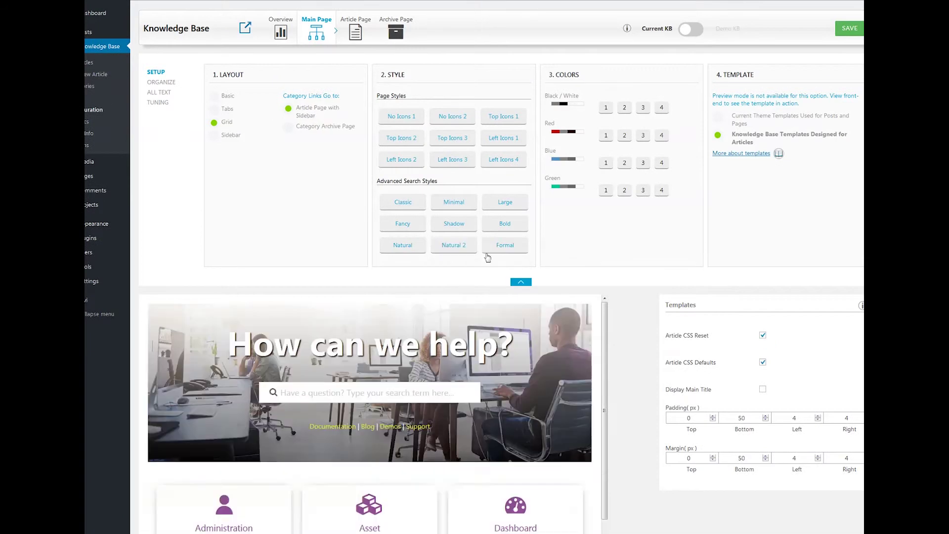
Apply the Natural 2 search banner style and set Title Font Weight to Bold
left_click(467, 250)
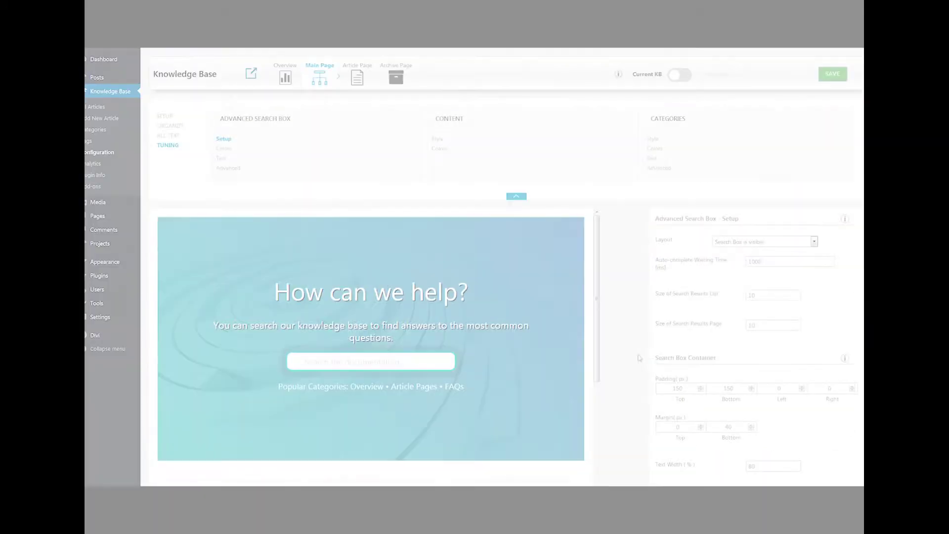
scroll(786, 430, "down", 5)
left_click(772, 356)
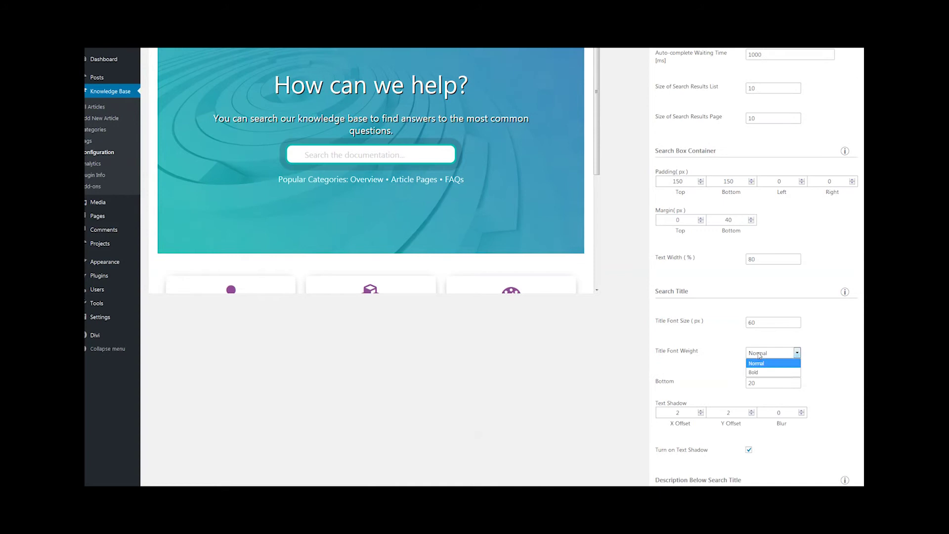
left_click(229, 168)
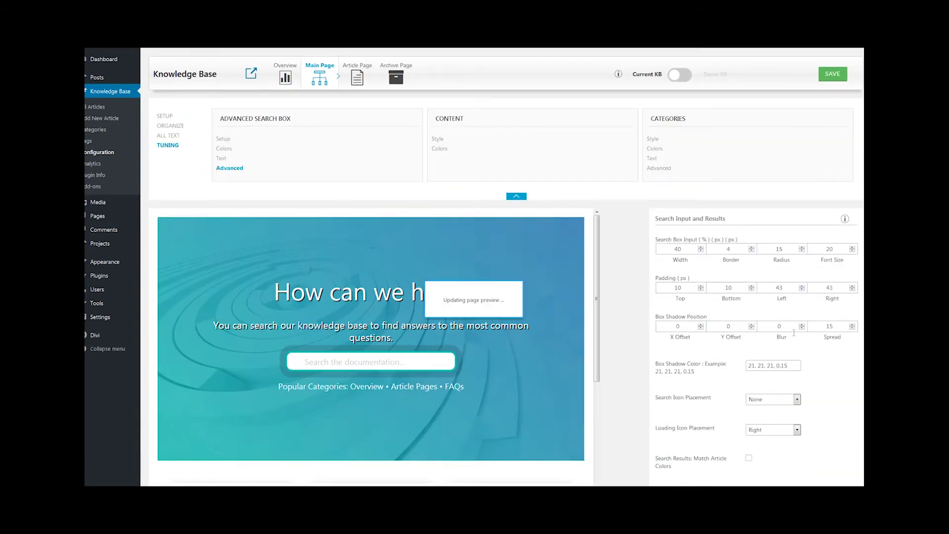
Raise the search box Box Shadow Blur to 5
left_click(802, 324)
left_click(801, 324)
left_click(801, 324)
left_click(802, 324)
left_click(801, 324)
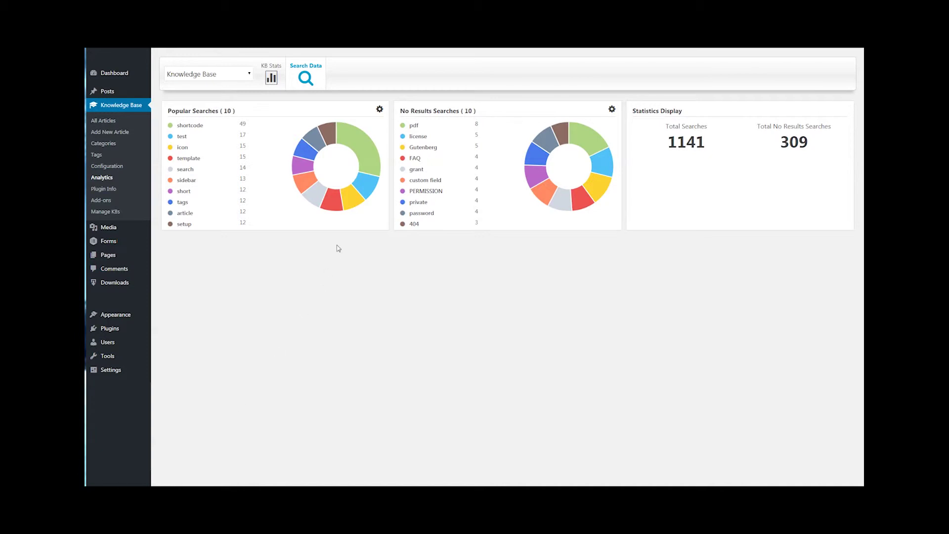
Highlight the Popular Searches panel heading in the search analytics
left_click_drag(176, 111, 238, 116)
left_click(367, 115)
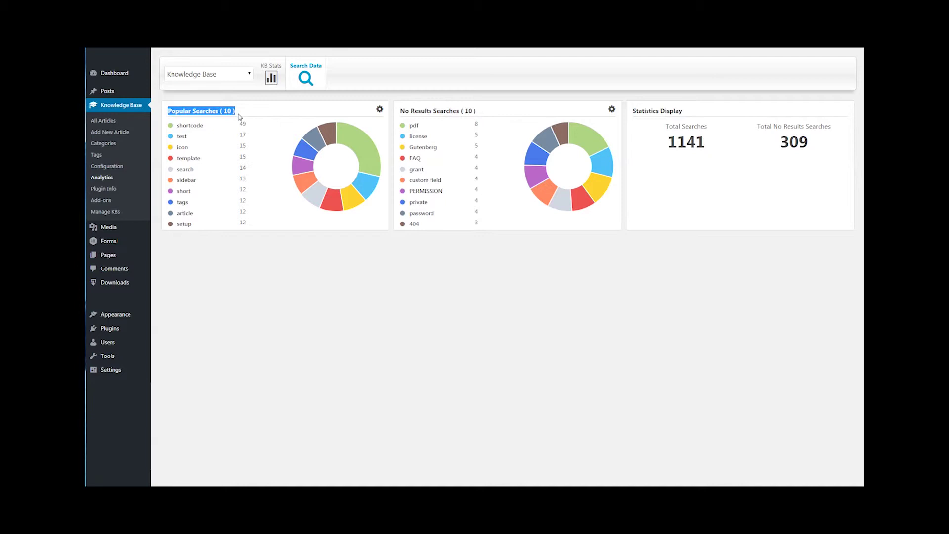
left_click(239, 117)
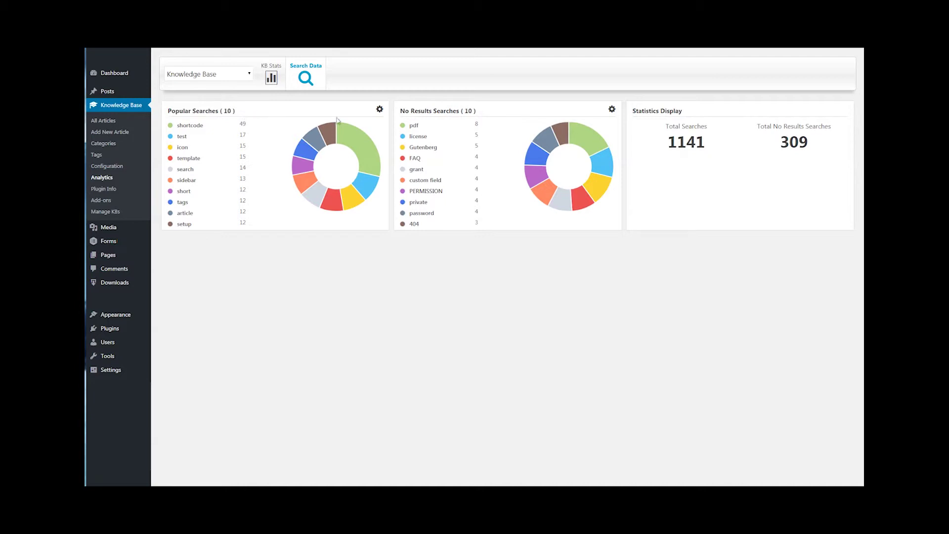
Review the No Results Searches panel, highlighting its heading and the term pdf
left_click_drag(399, 112, 479, 113)
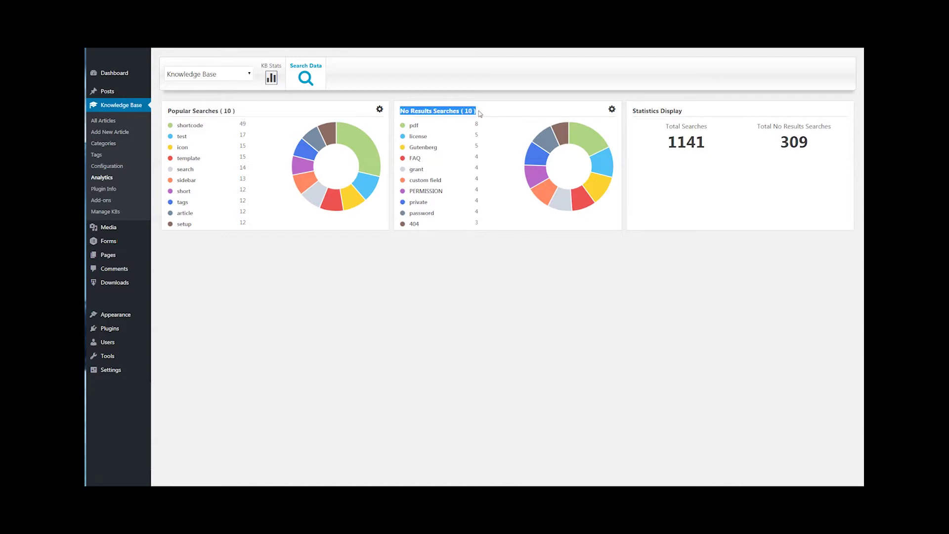
left_click(479, 114)
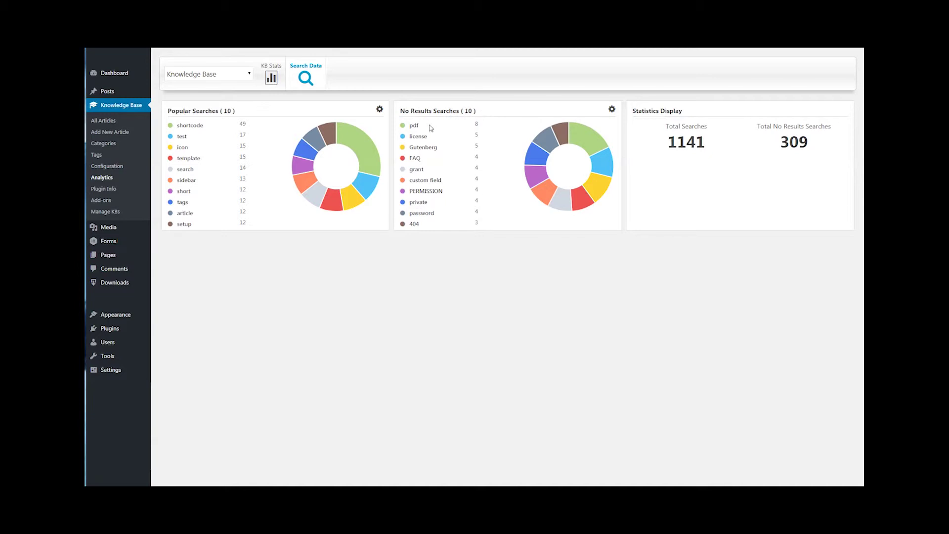
left_click_drag(418, 125, 409, 125)
left_click(428, 128)
mouse_move(581, 138)
mouse_move(603, 186)
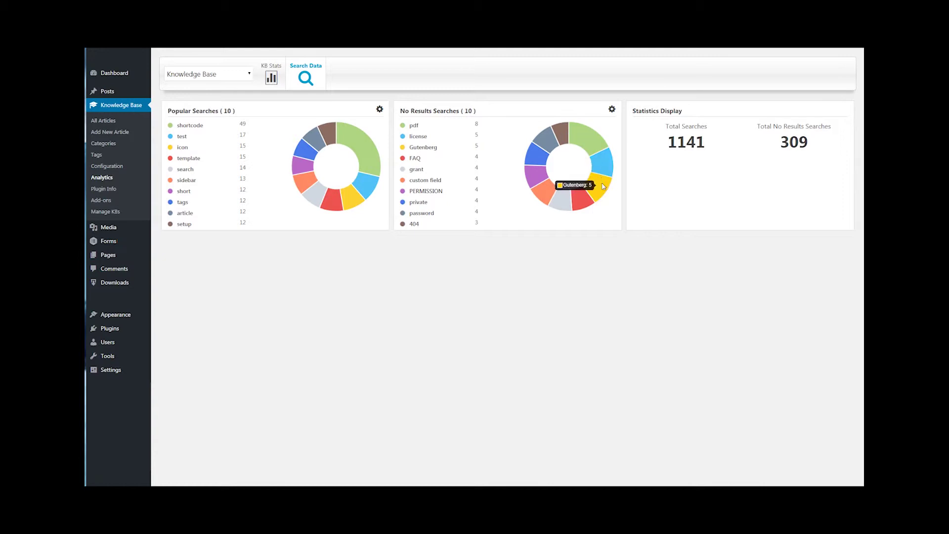
left_click(612, 110)
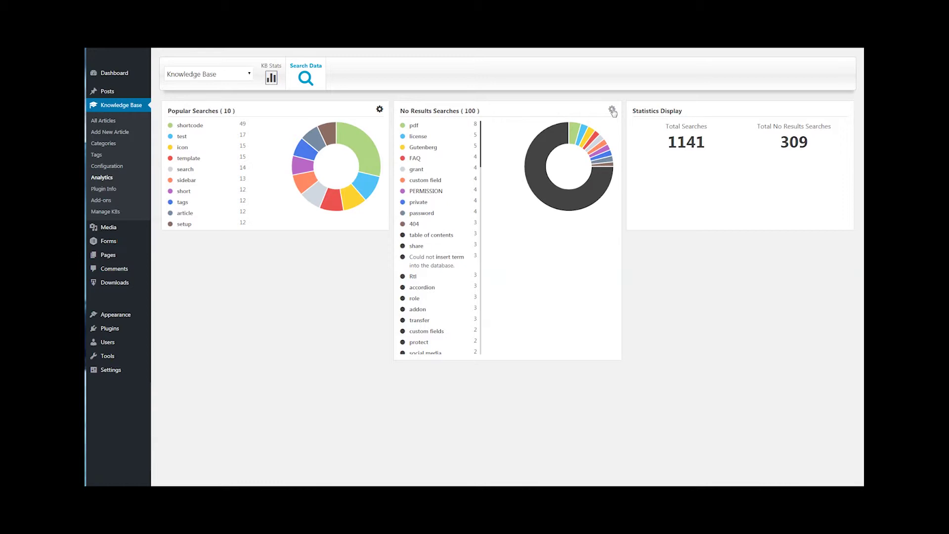
left_click(612, 110)
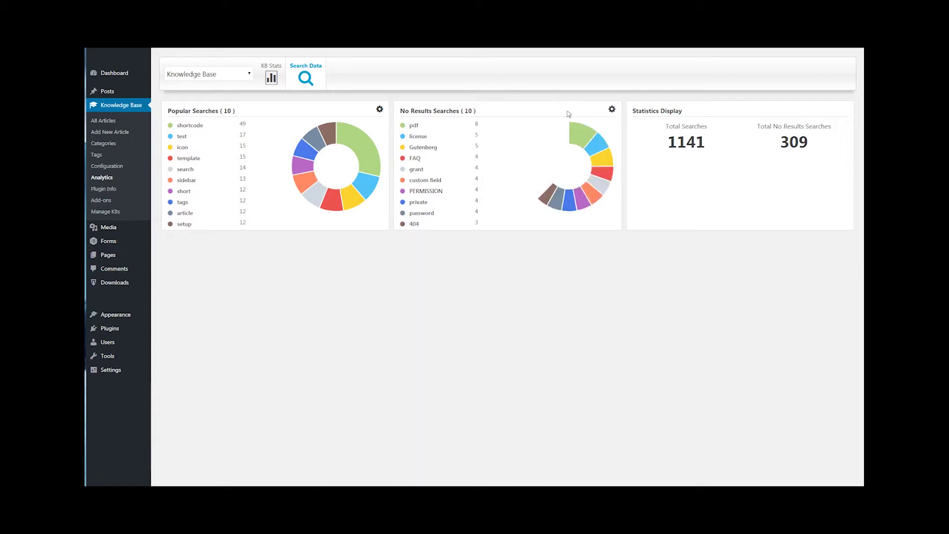
left_click(380, 111)
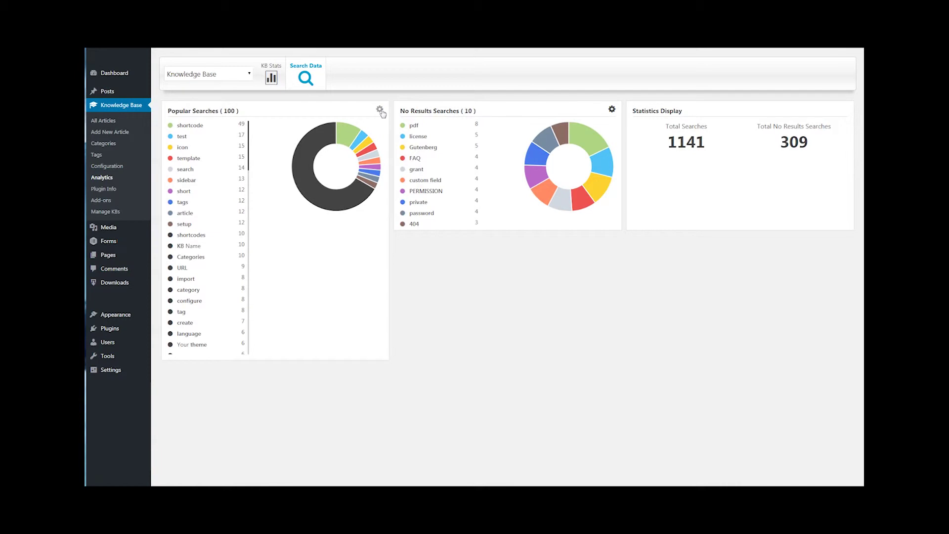
left_click(380, 111)
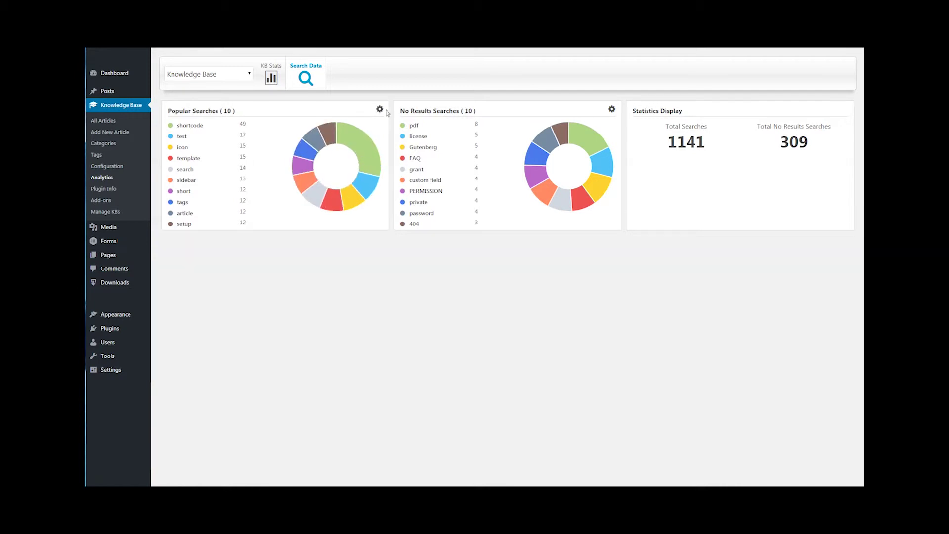
left_click(380, 110)
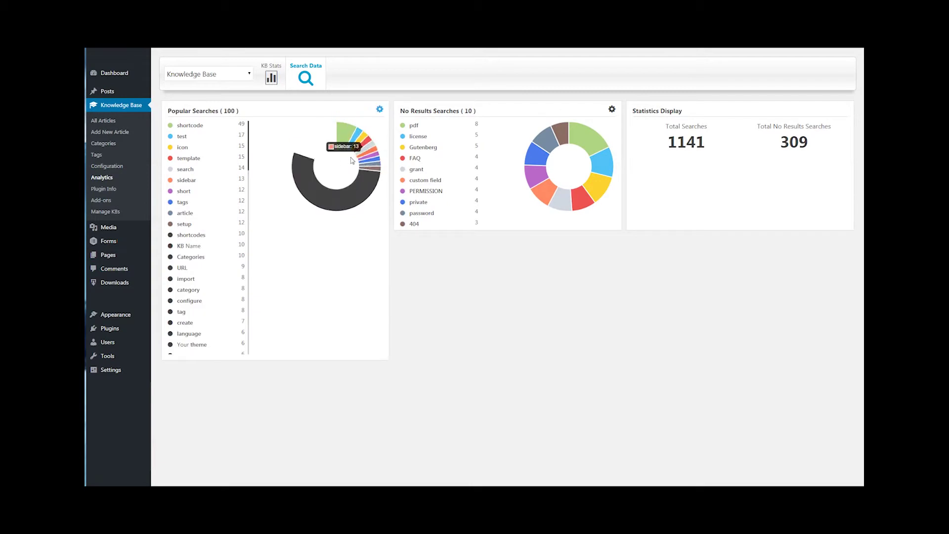
scroll(214, 191, "down", 10)
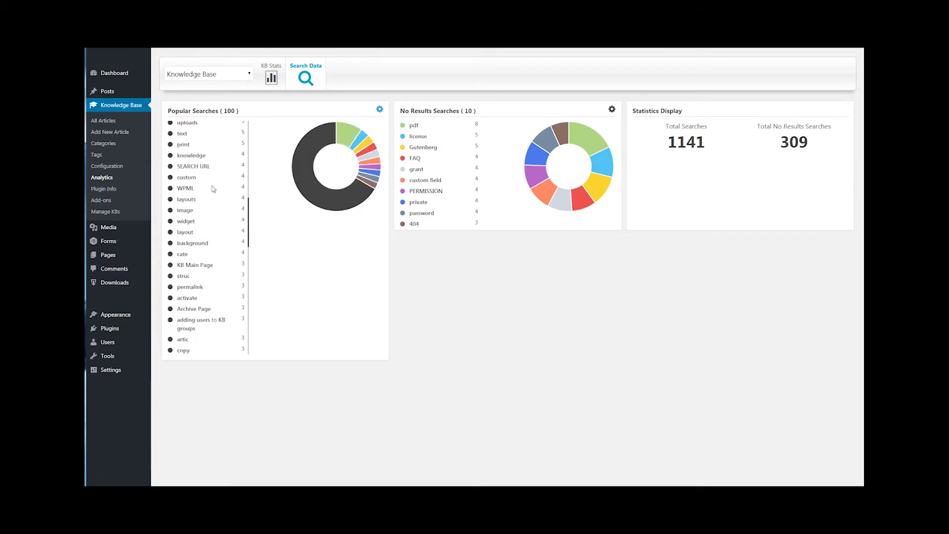
left_click(380, 109)
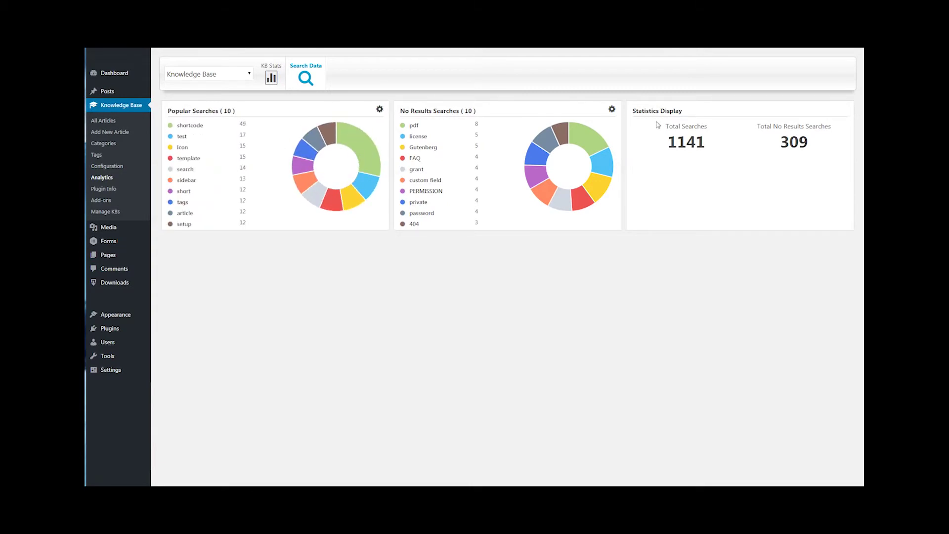
left_click_drag(677, 143, 712, 150)
left_click_drag(779, 143, 800, 148)
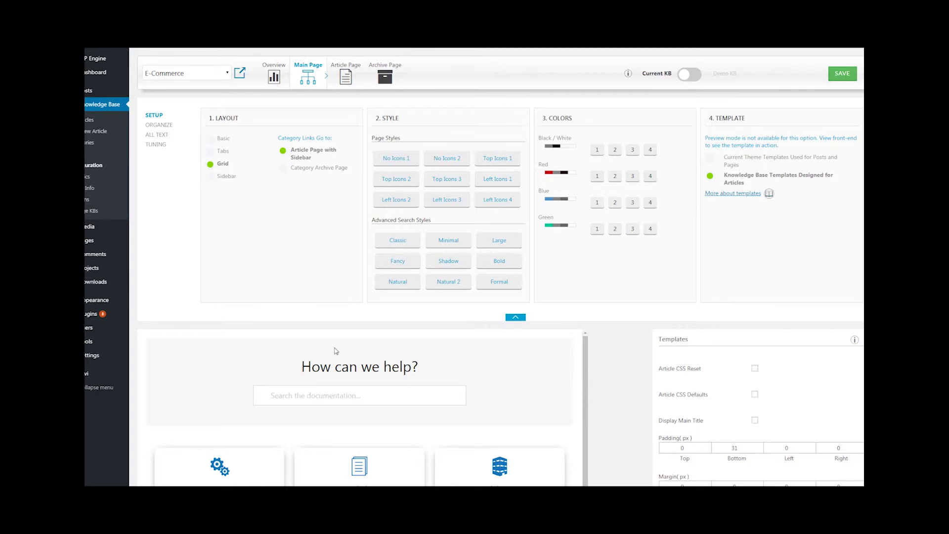
Highlight the 'How can we help?' heading in the E-Commerce banner preview
left_click_drag(301, 368, 411, 368)
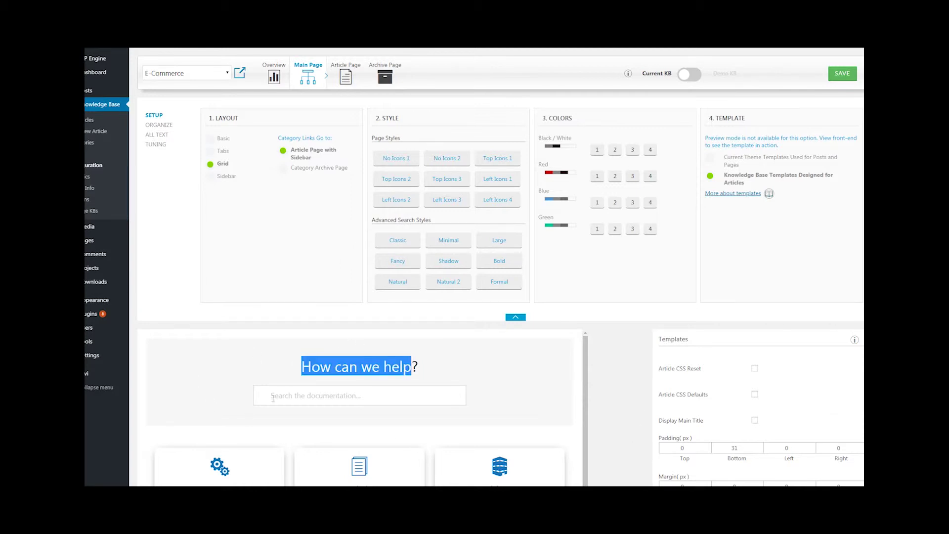
left_click(499, 398)
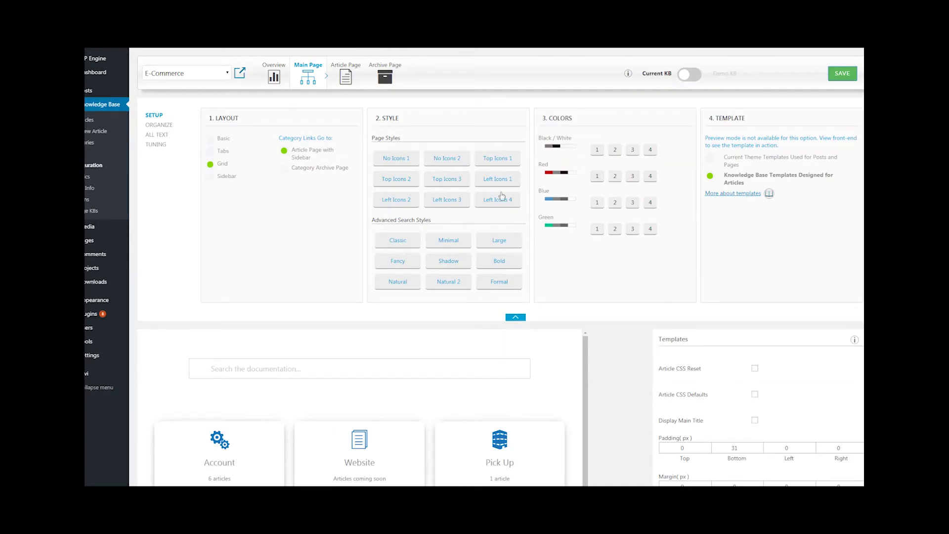
Apply the Large search style and inspect its heading, welcome text and search box
left_click(497, 244)
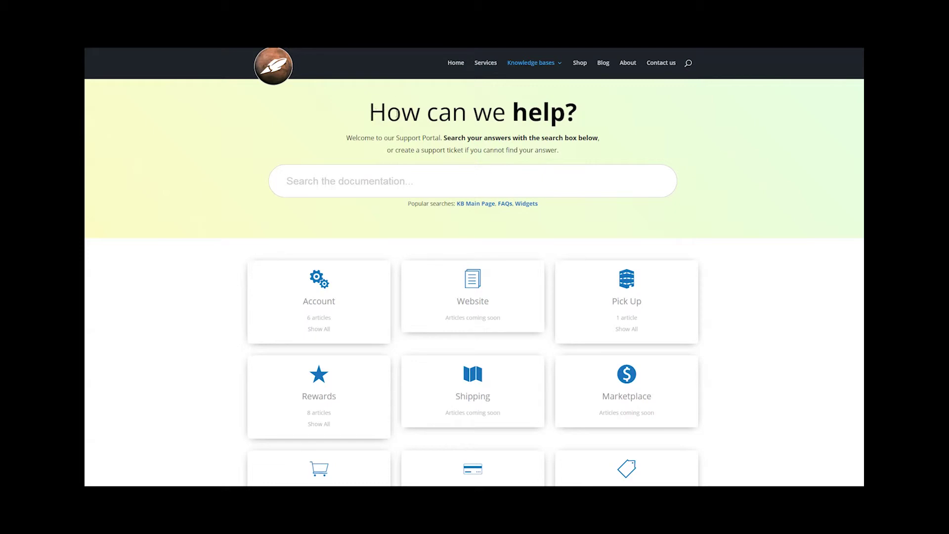
left_click_drag(369, 113, 564, 113)
left_click_drag(370, 139, 468, 150)
left_click(364, 180)
left_click_drag(389, 112, 578, 113)
left_click(494, 147)
left_click(495, 141)
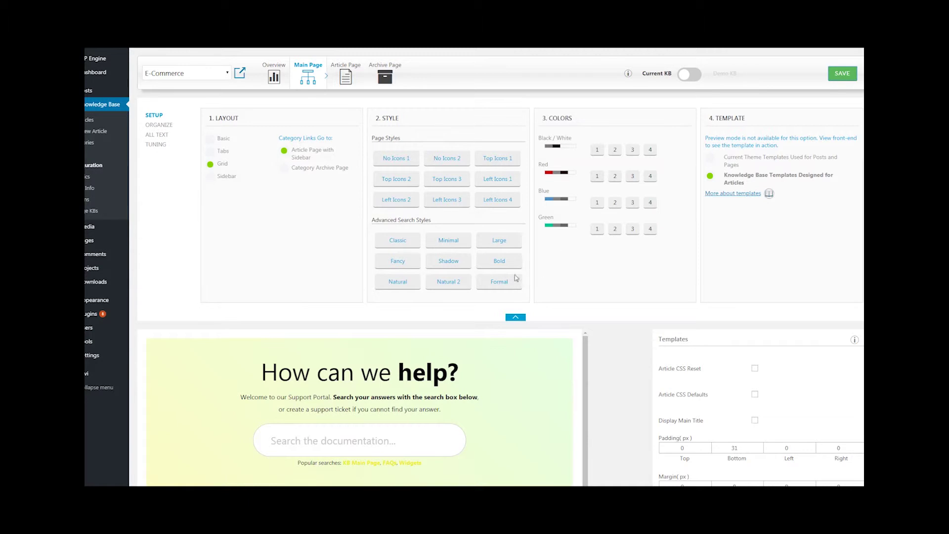
Apply the Fancy style and check the 'Hey there, how can we help?' heading, subtitle and contact line
left_click(407, 267)
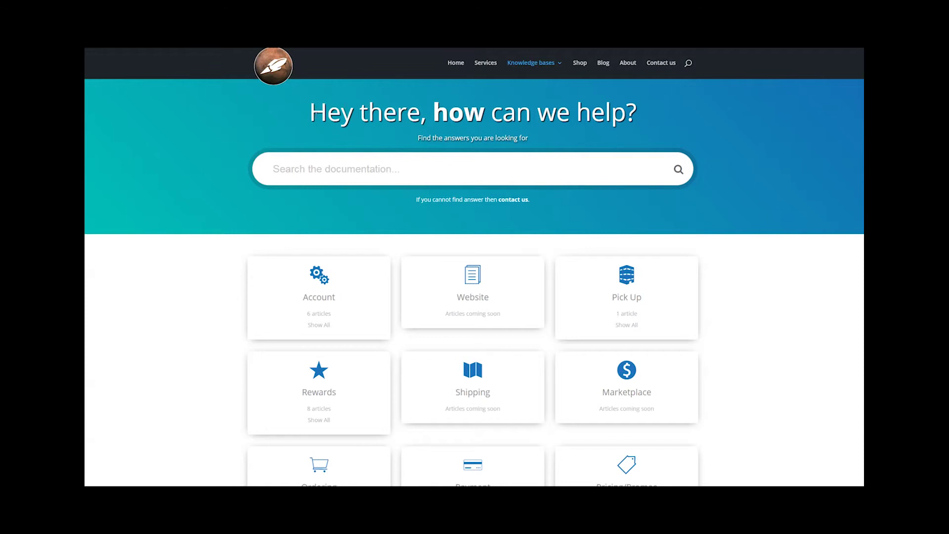
left_click_drag(310, 113, 611, 113)
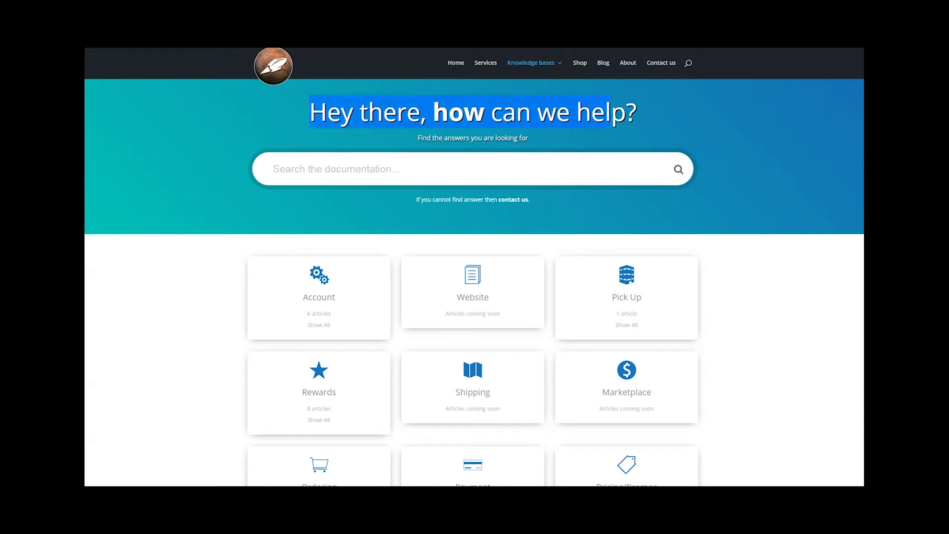
left_click_drag(418, 138, 503, 138)
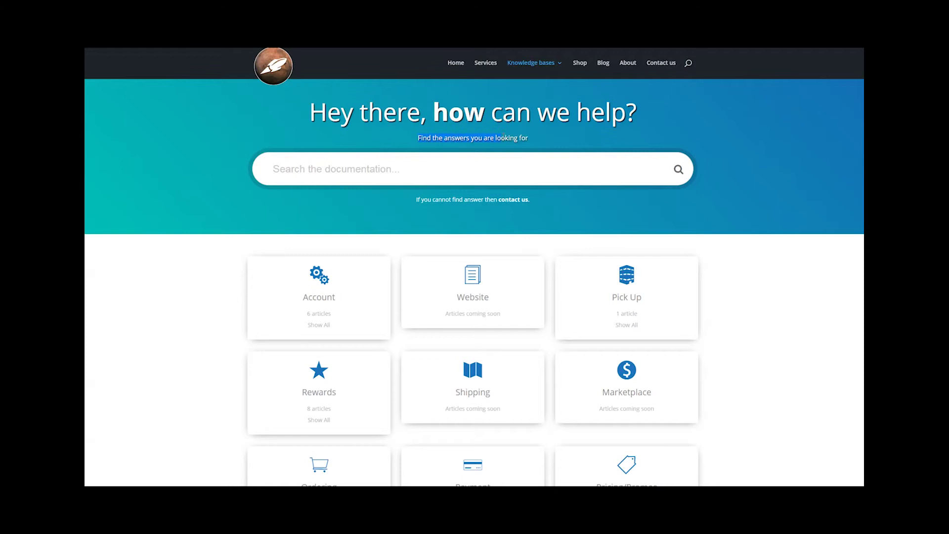
left_click_drag(416, 199, 460, 200)
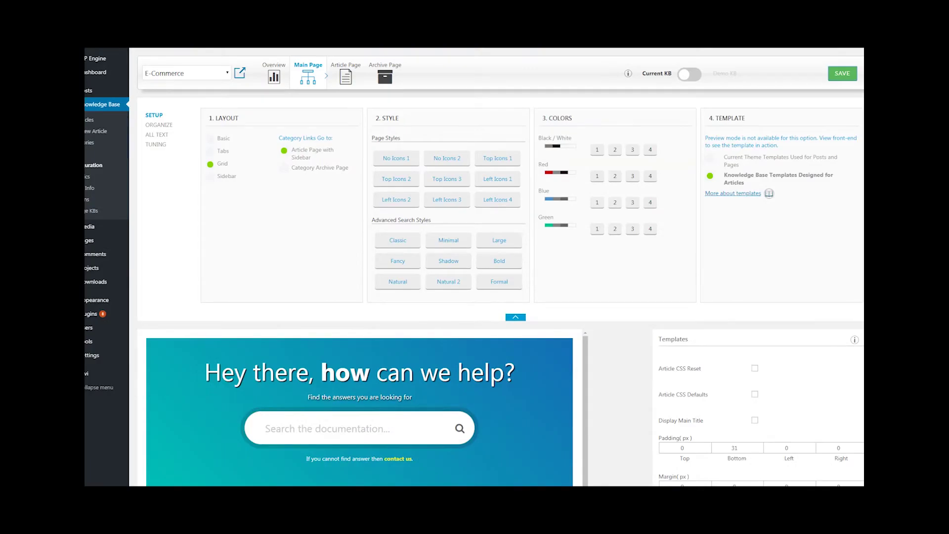
Preview the Shadow style and another preset, ending on the orange-yellow 'How can we help?' banner
left_click(447, 262)
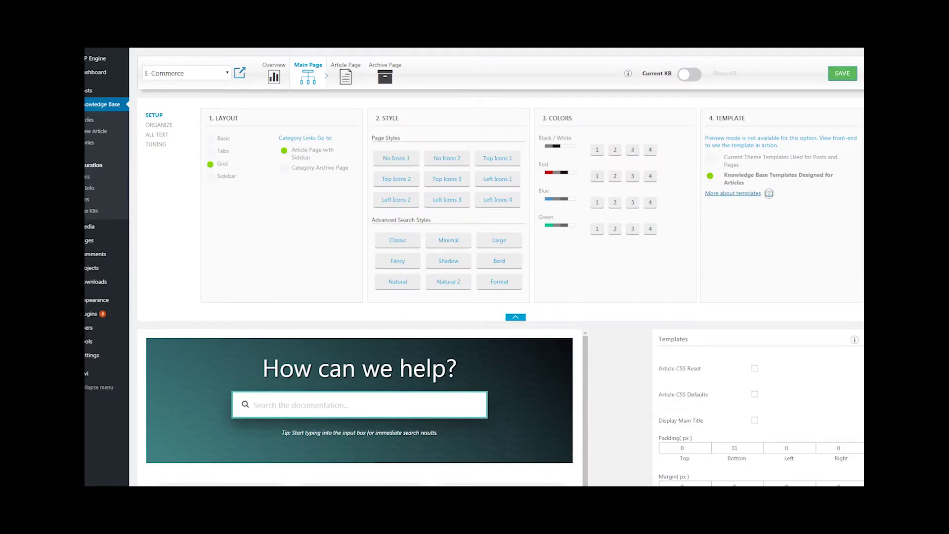
left_click(497, 262)
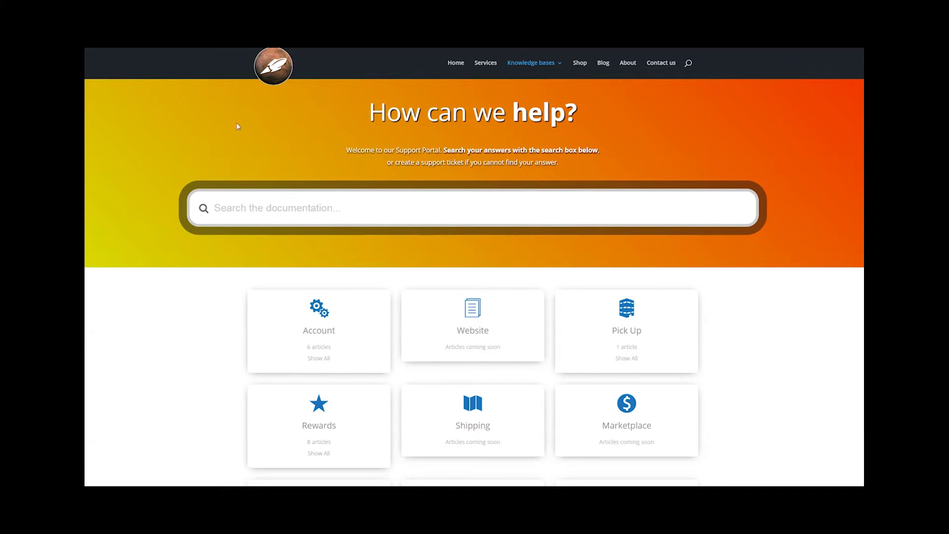
left_click_drag(400, 113, 579, 123)
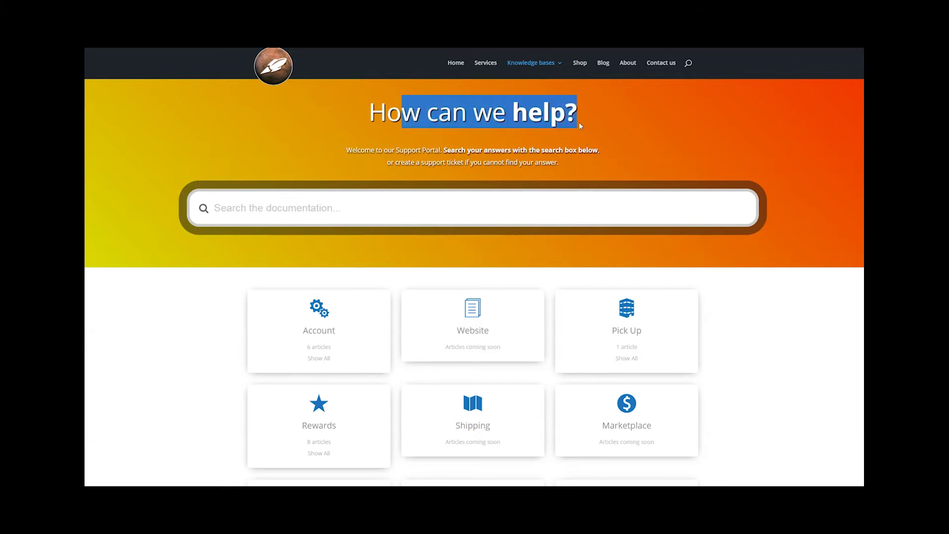
left_click(579, 123)
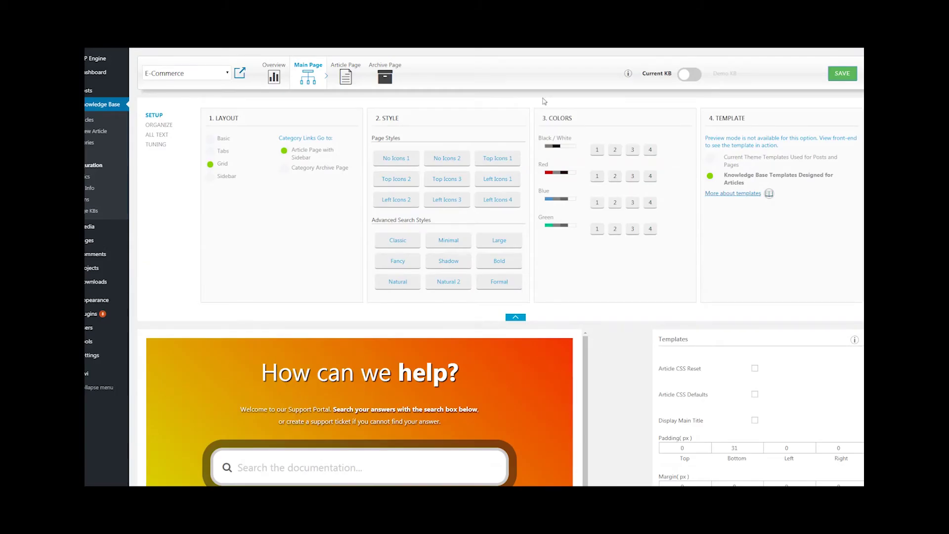
Preview the Natural, Shadow and Formal banner presets, inspecting the 'How can we help?' heading
left_click(399, 285)
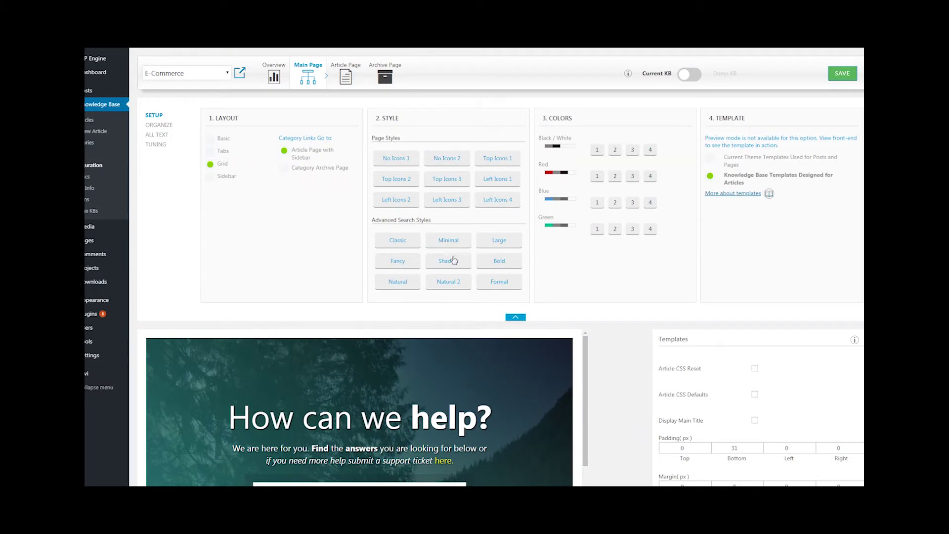
left_click(447, 284)
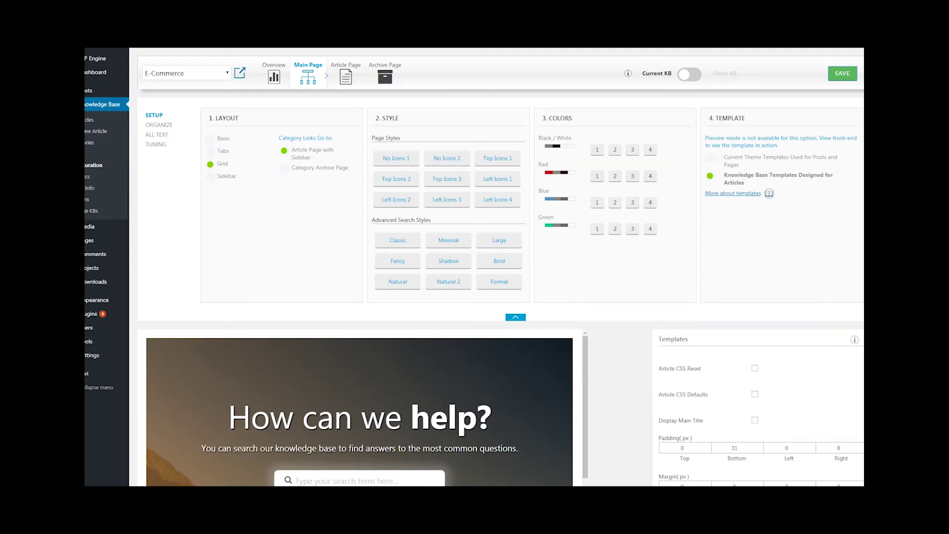
left_click(499, 281)
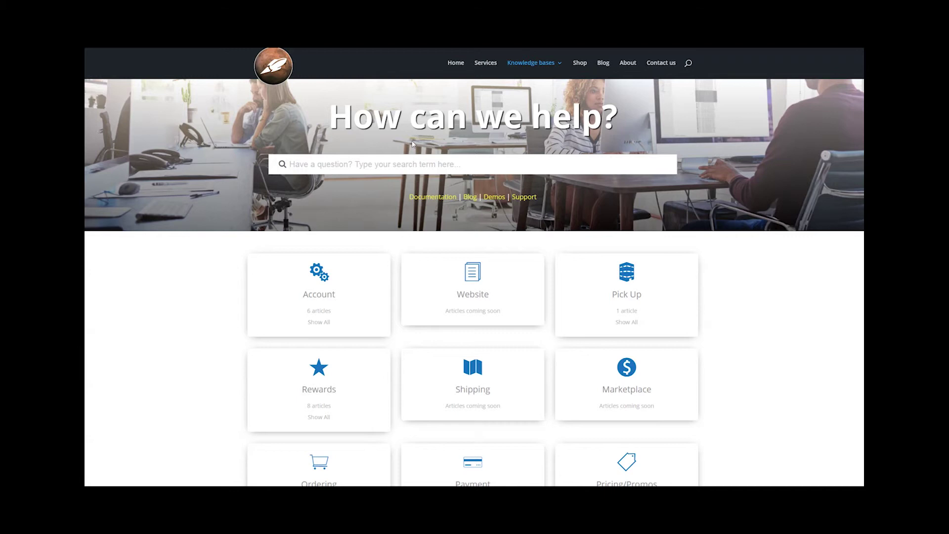
double_click(436, 121)
left_click(469, 143)
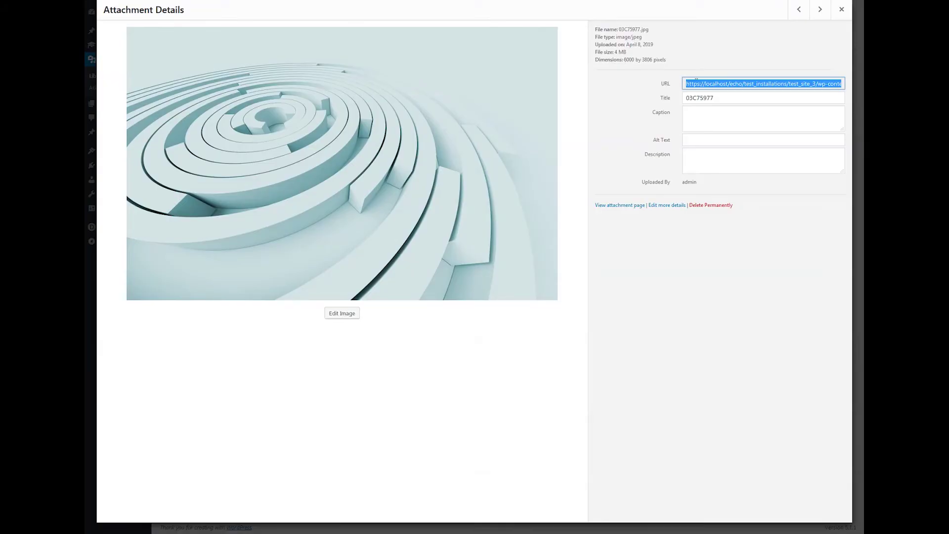
Paste the copied image URL into the Advanced Search Box Background Image URL field
triple_click(696, 79)
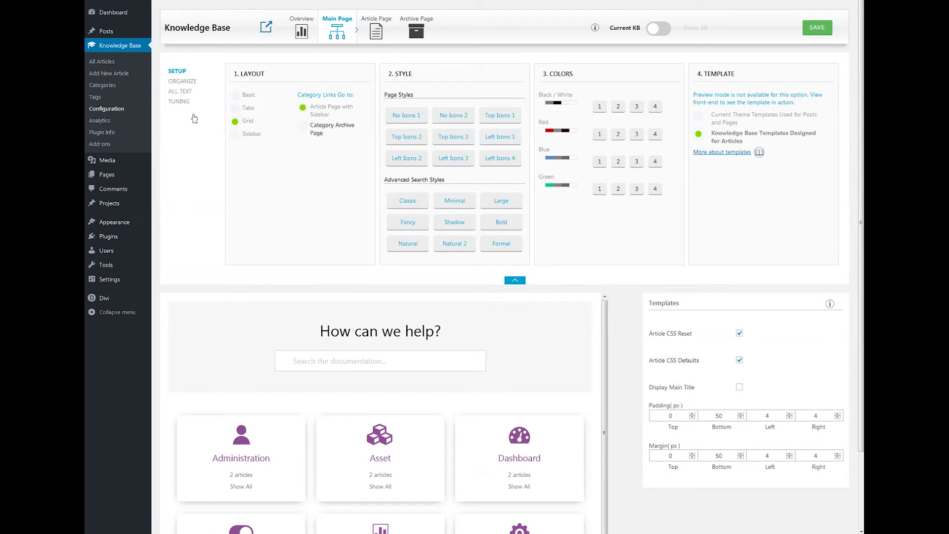
left_click(180, 103)
left_click(240, 125)
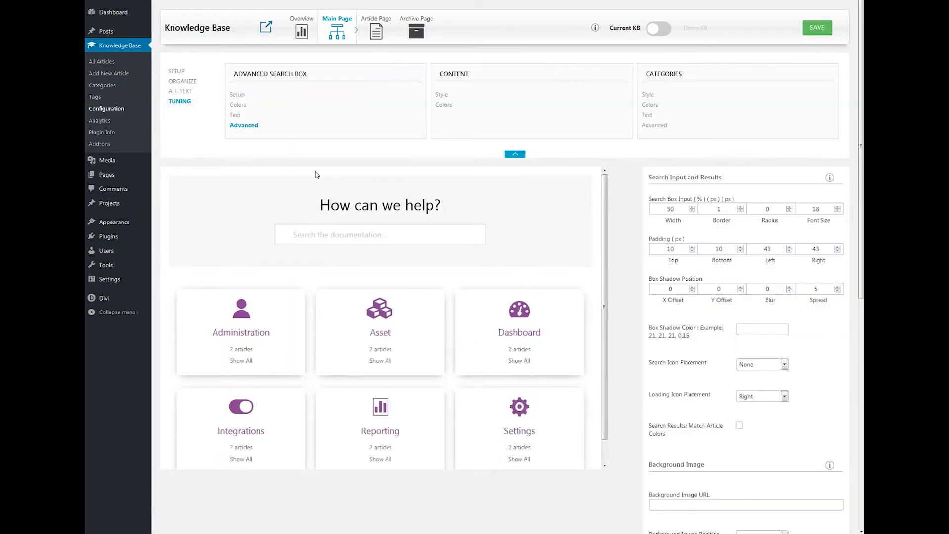
left_click(702, 507)
key("ctrl+v")
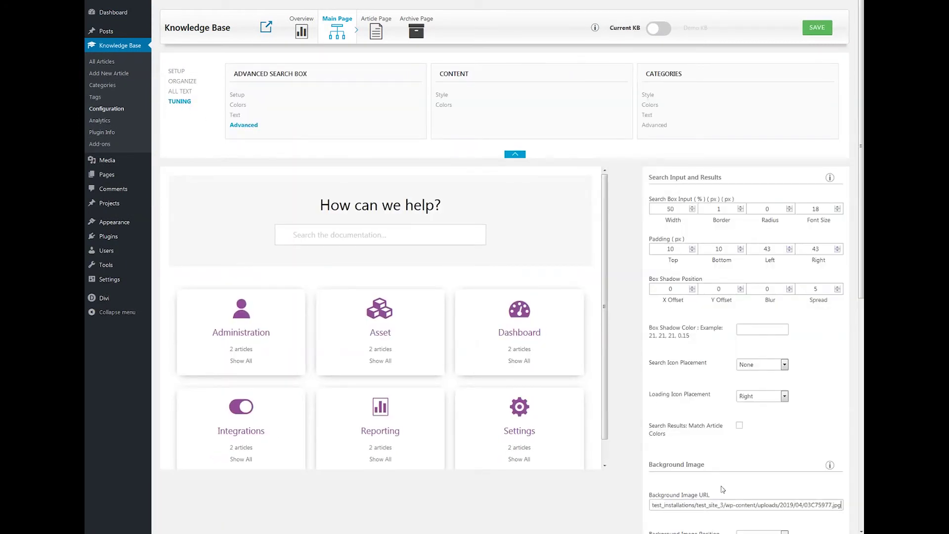
Set the background image Position X and Position Y to Center
scroll(741, 459, "down", 3)
left_click(760, 410)
left_click(758, 418)
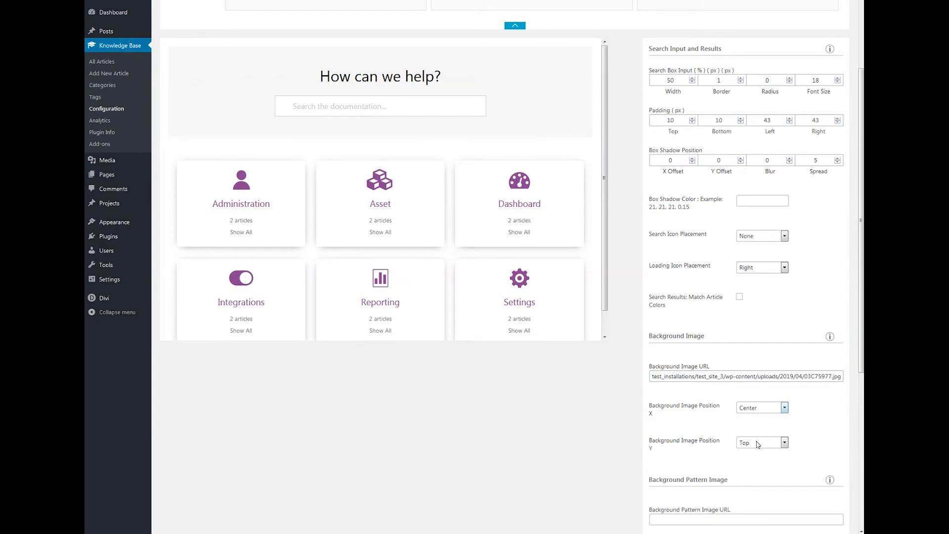
left_click(759, 443)
left_click(758, 453)
Save the knowledge base configuration
scroll(685, 418, "up", 3)
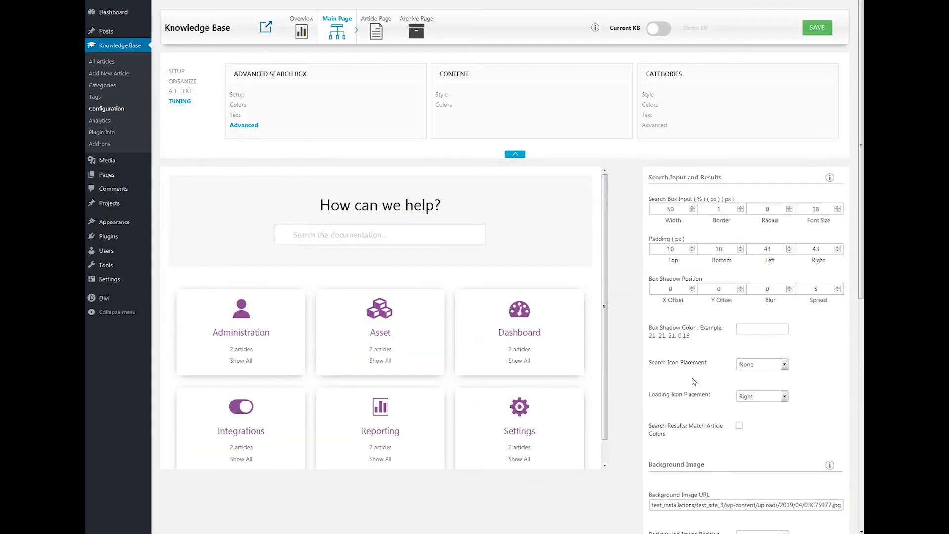
left_click(820, 29)
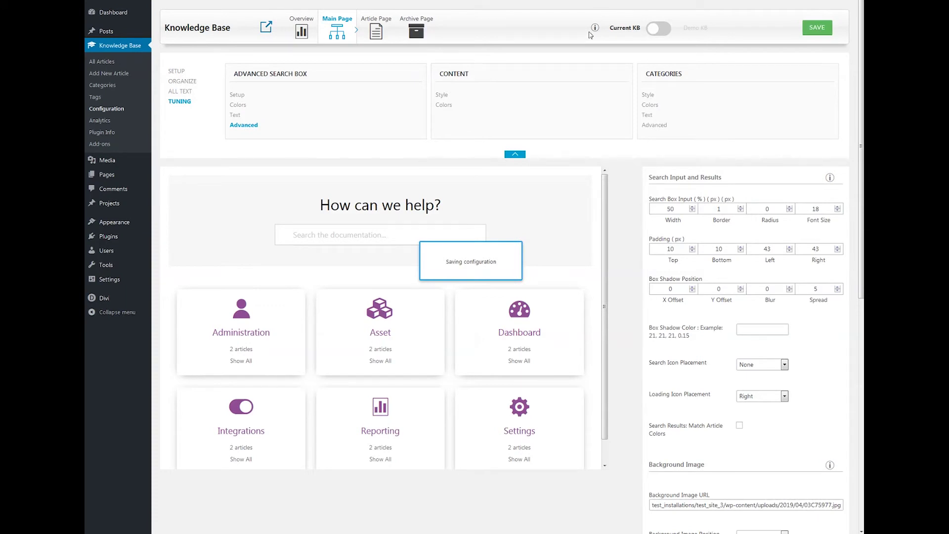
scroll(568, 42, "down", 1)
scroll(601, 92, "up", 1)
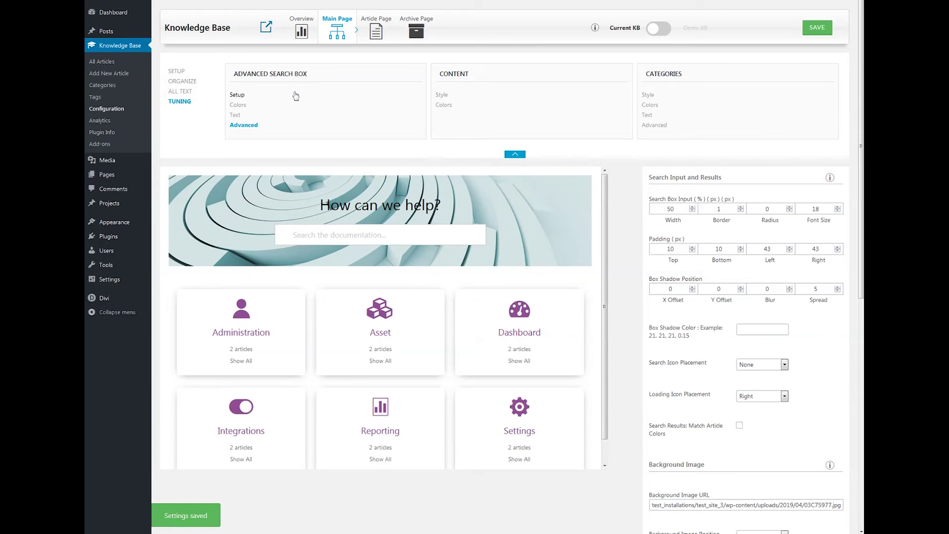
Paste a title description and 'Popular Categories: Overview • Article Pages • FAQs' below the search input
left_click(234, 115)
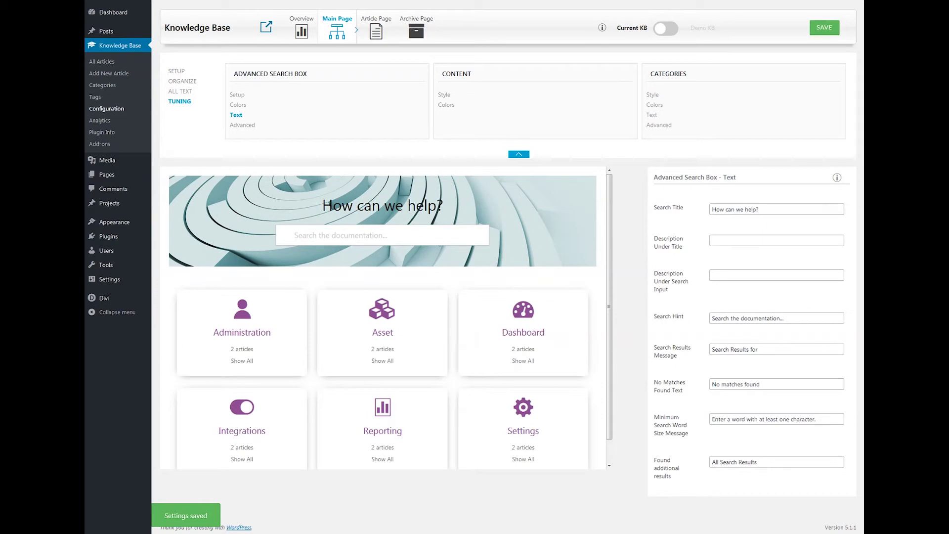
key("ctrl+v")
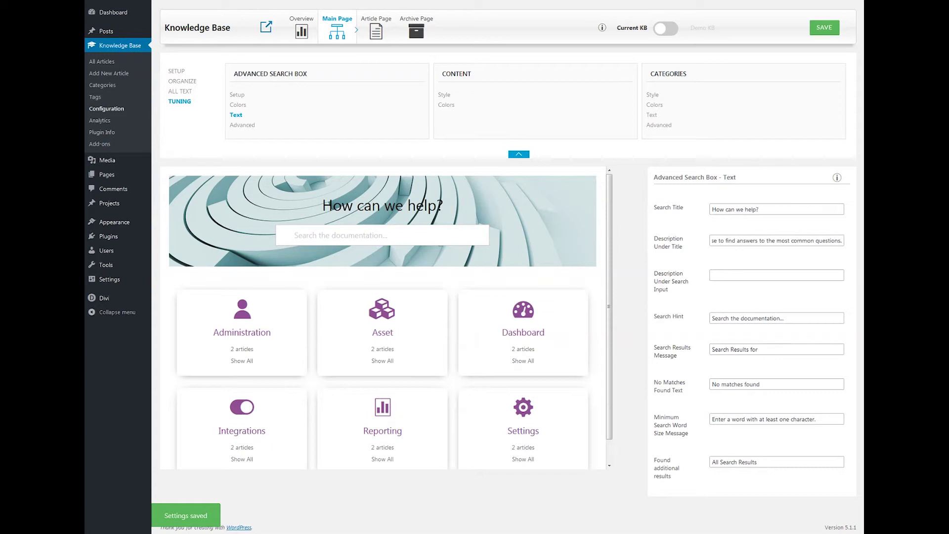
left_click(772, 274)
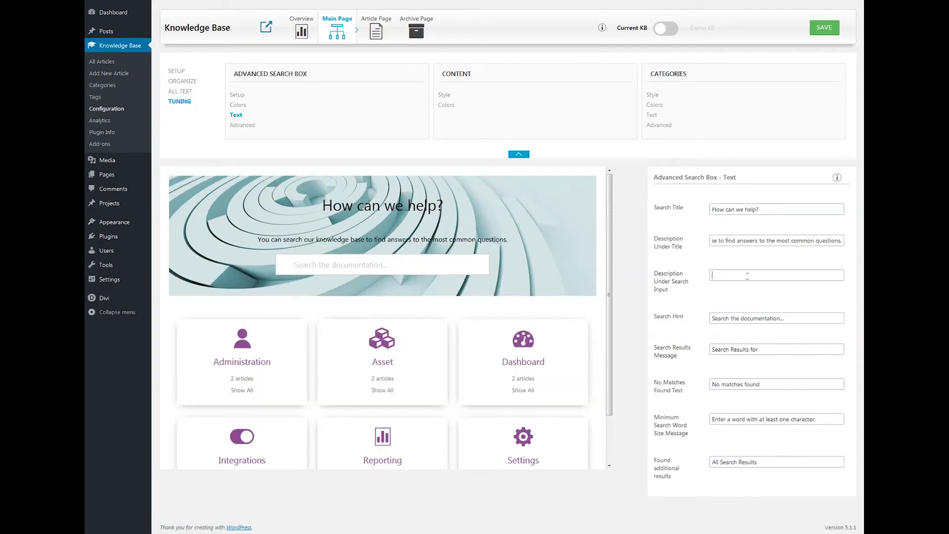
type("Popular Categories: Overview • Article Pages • FAQs")
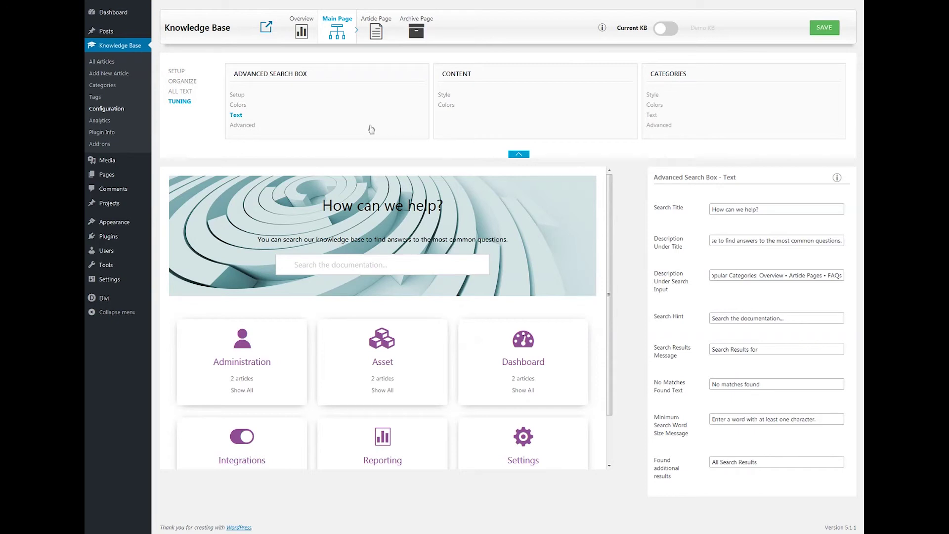
Set the Advanced Search Box Text colour to white (#ffffff) and preview it
left_click(238, 105)
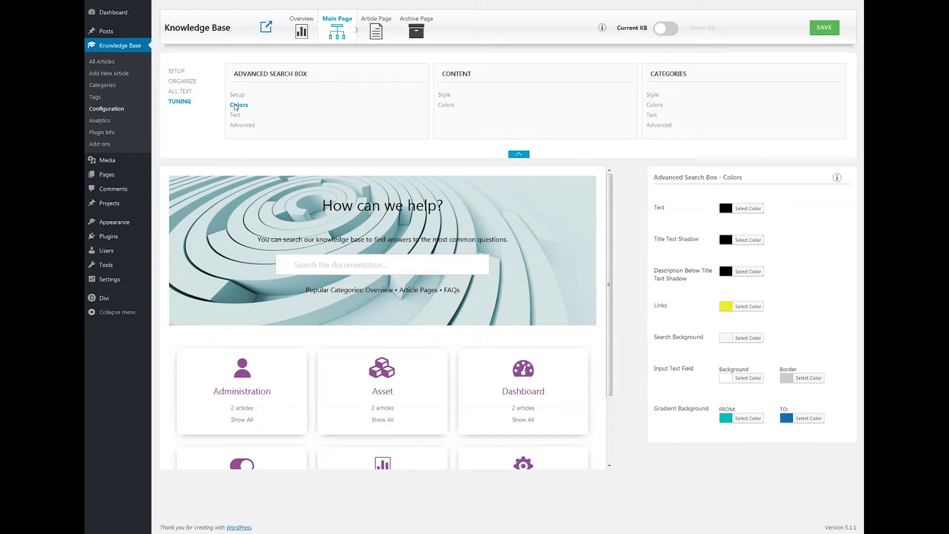
left_click(725, 209)
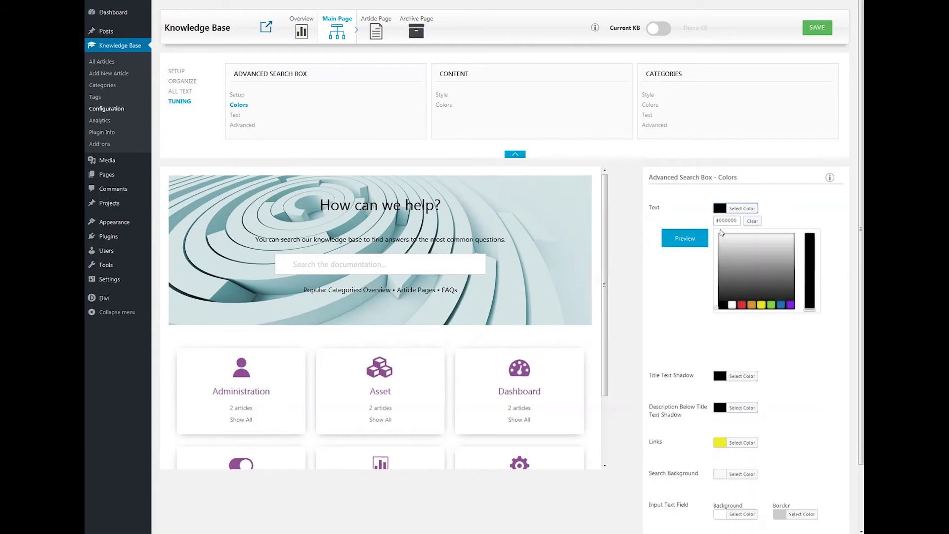
left_click(732, 305)
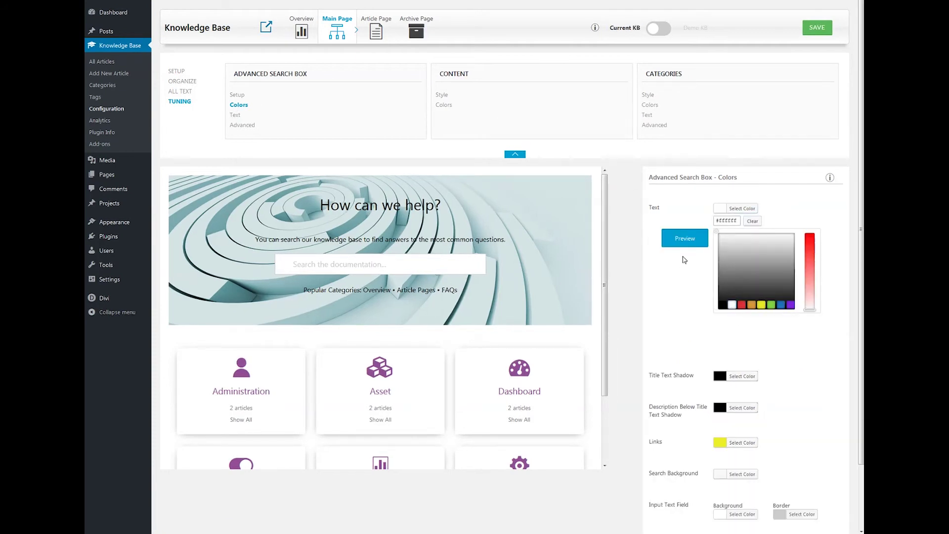
left_click(685, 252)
left_click(724, 208)
left_click(692, 246)
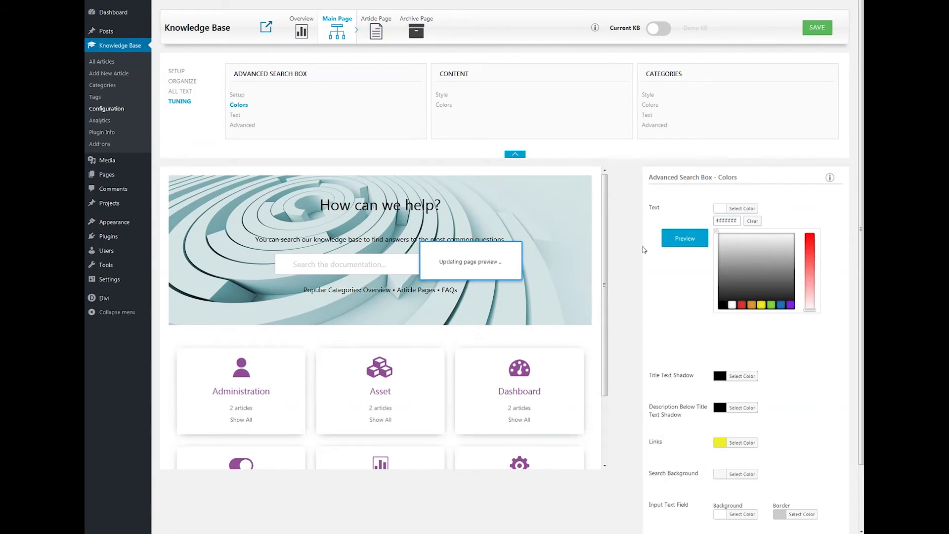
left_click(633, 212)
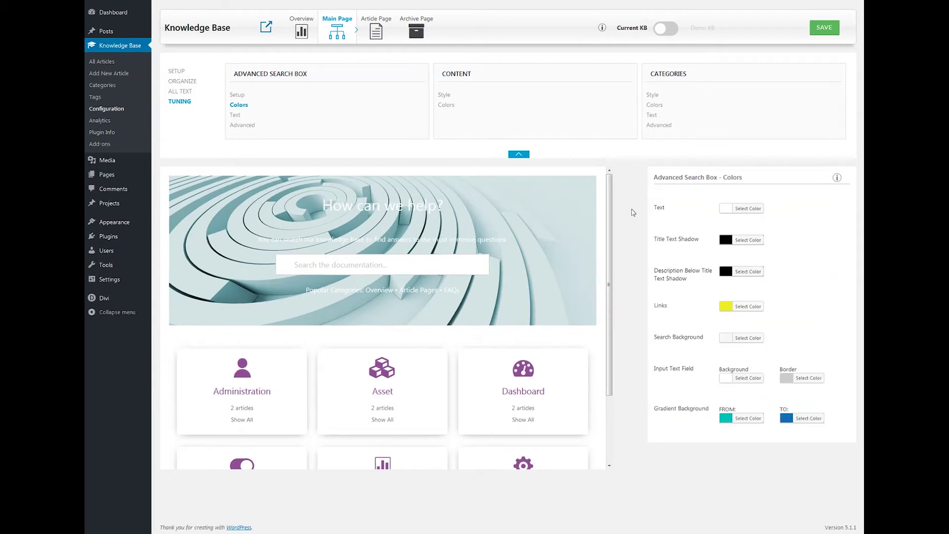
left_click(247, 125)
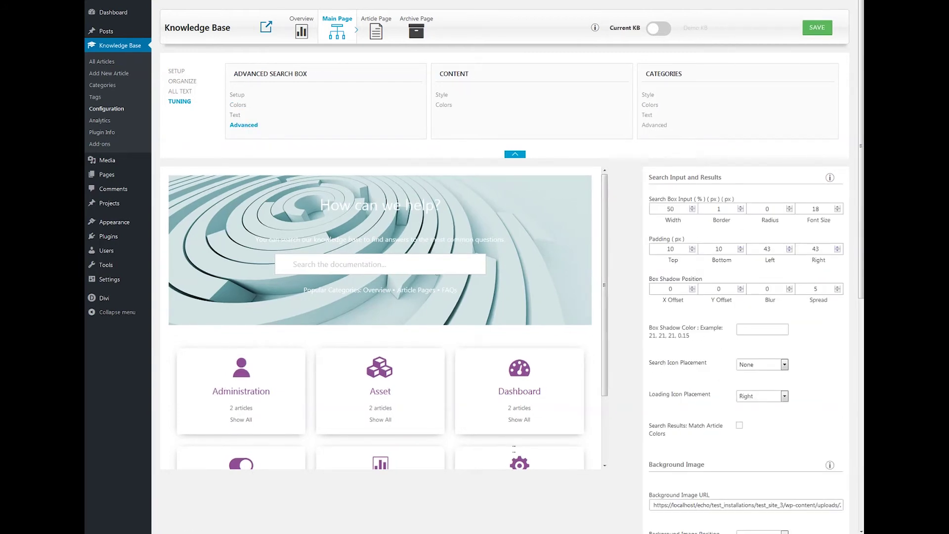
Turn on text shadow for the search title and its description
left_click(238, 95)
scroll(601, 348, "down", 8)
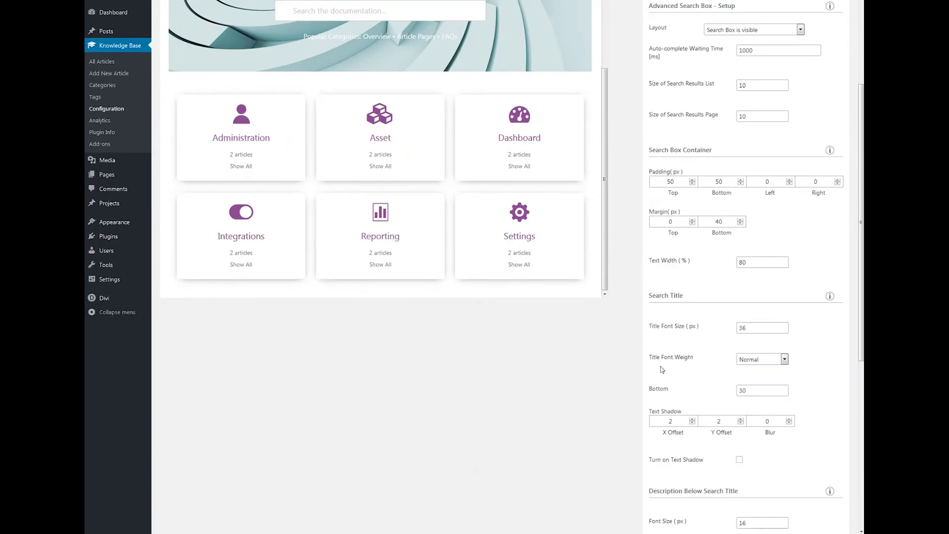
scroll(690, 381, "down", 2)
left_click(739, 375)
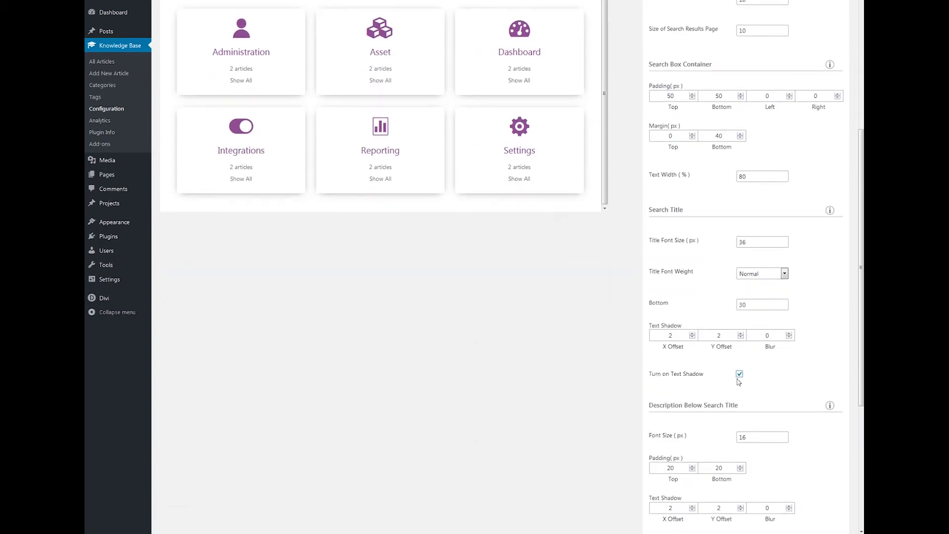
scroll(740, 381, "down", 2)
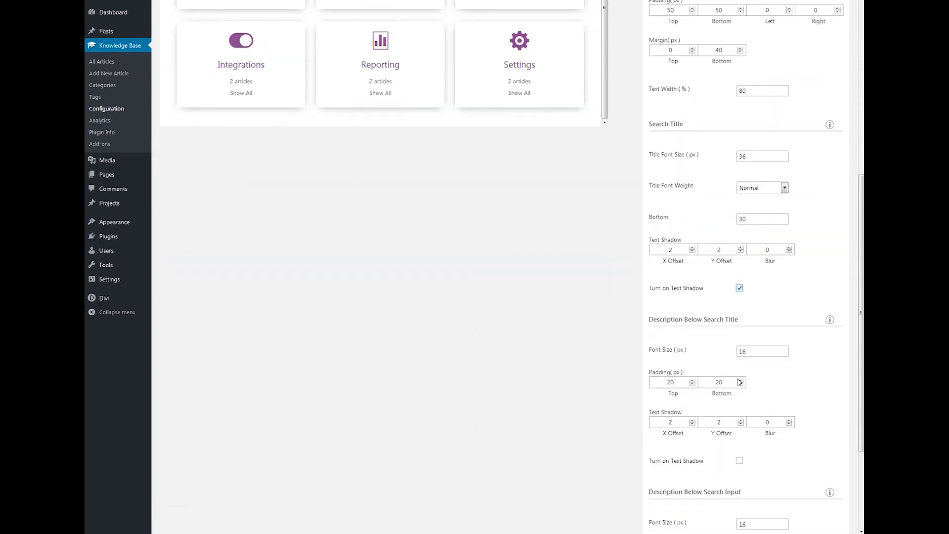
left_click(740, 462)
scroll(702, 333, "up", 5)
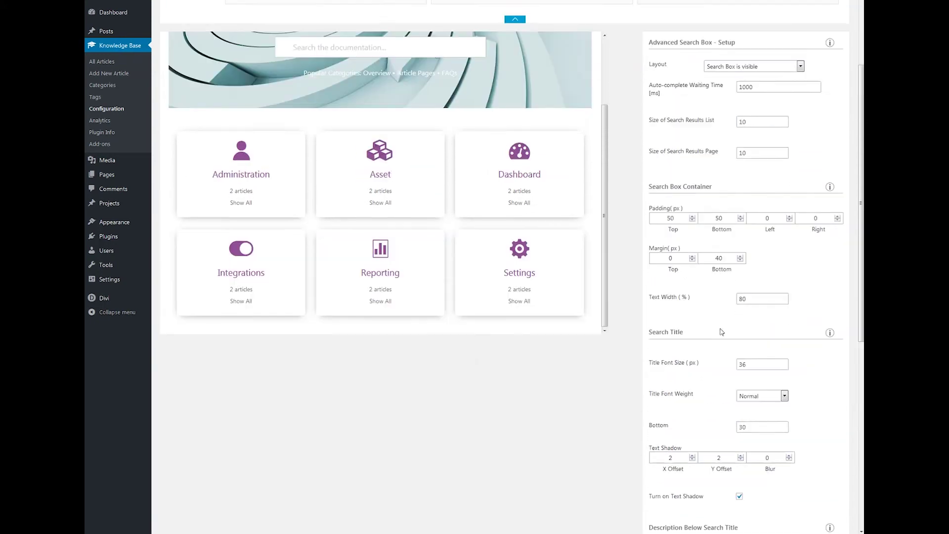
Set font sizes: title 60, description below title 24, text below search input 20
left_click(736, 370)
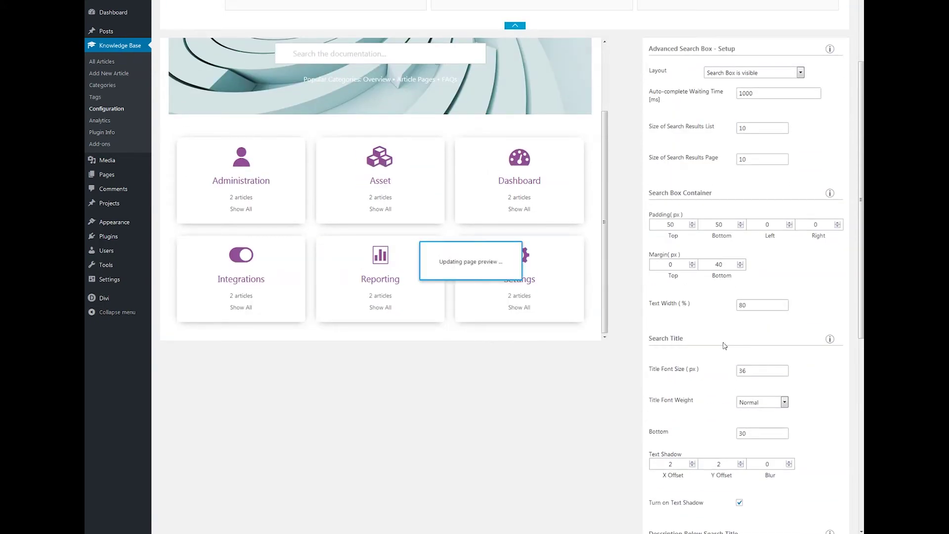
double_click(753, 372)
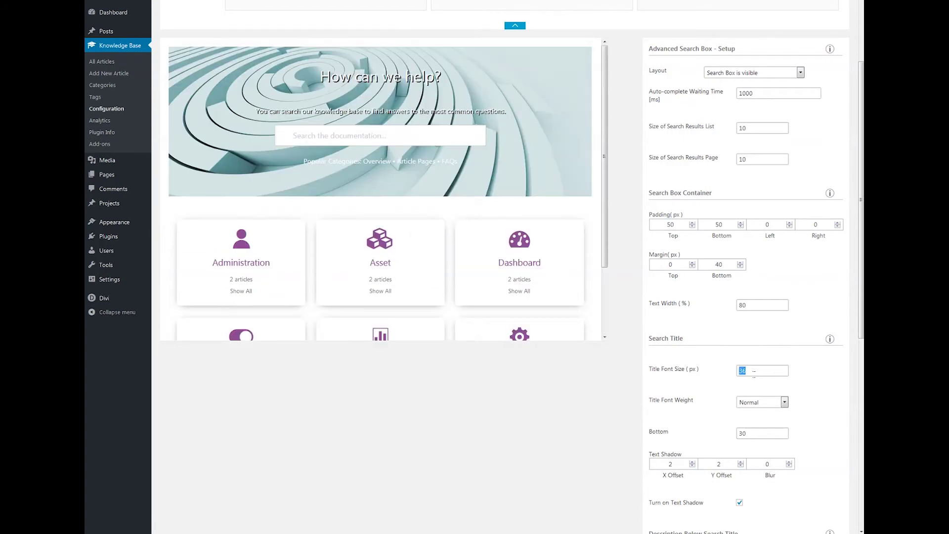
type("60")
left_click(817, 446)
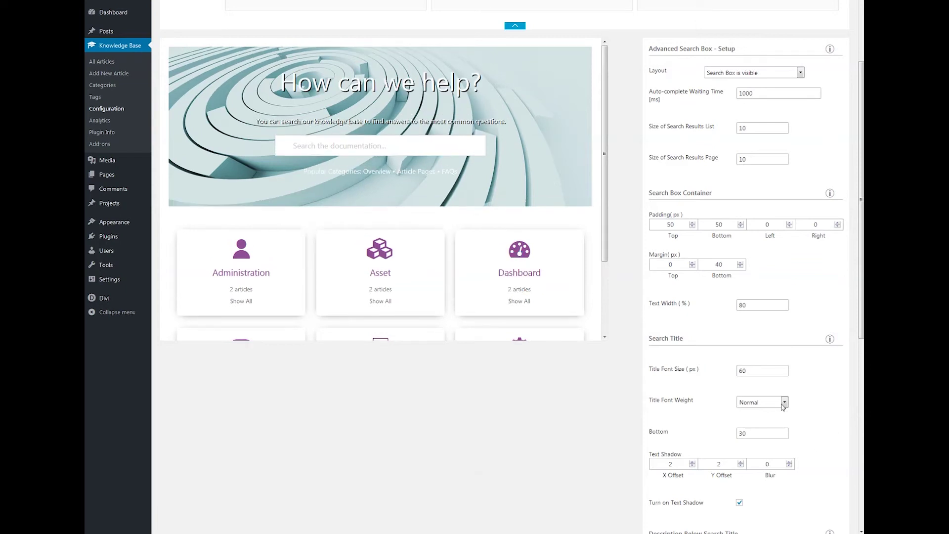
scroll(783, 400, "down", 3)
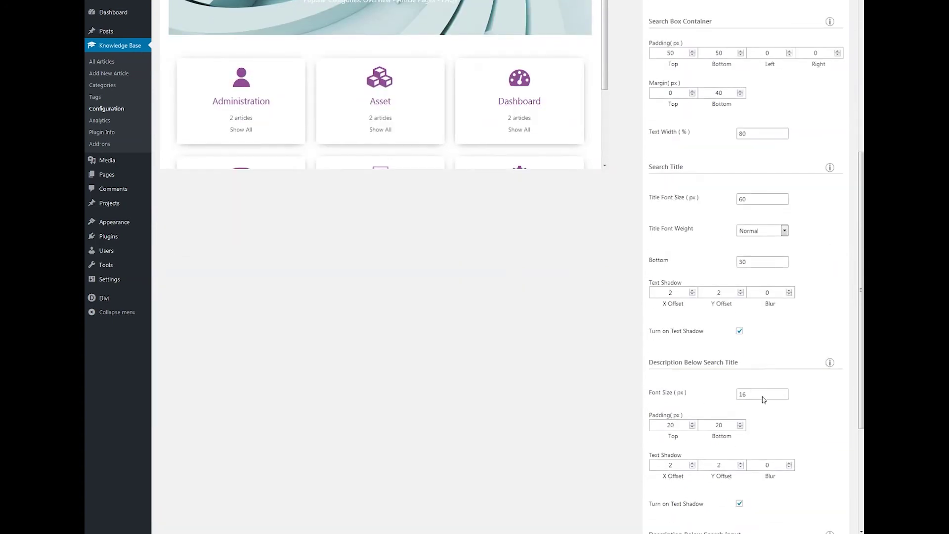
left_click_drag(762, 394, 735, 393)
type("24")
scroll(731, 475, "down", 2)
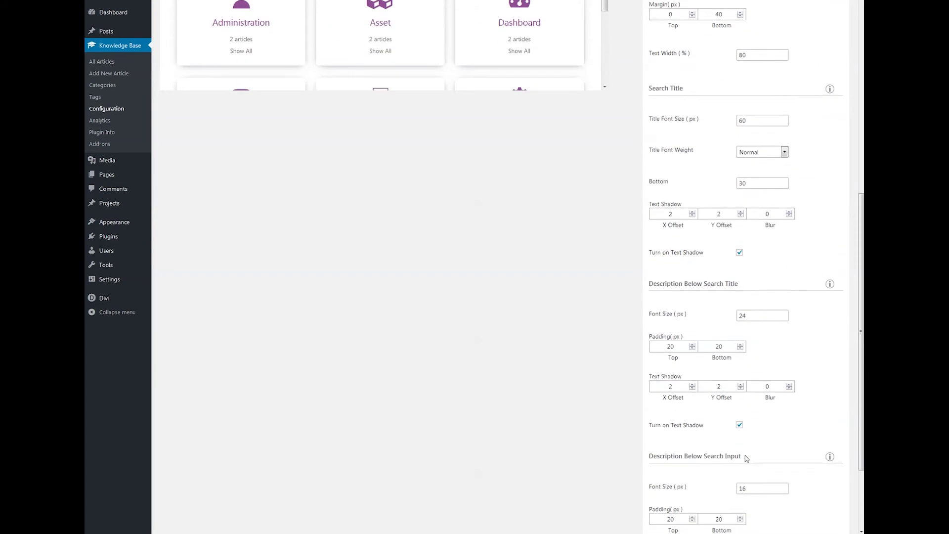
scroll(741, 444, "down", 2)
left_click_drag(748, 379, 733, 385)
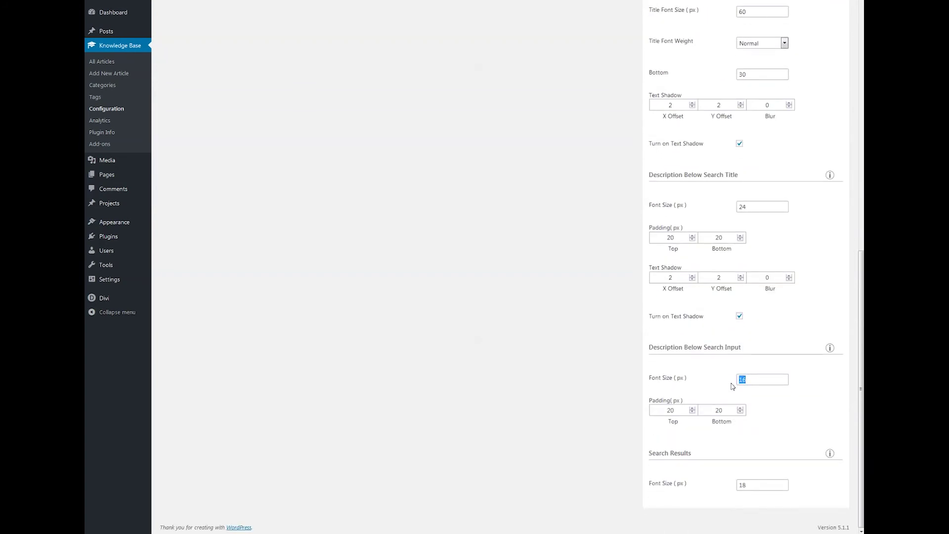
type("20")
Save the font size changes
scroll(642, 297, "up", 10)
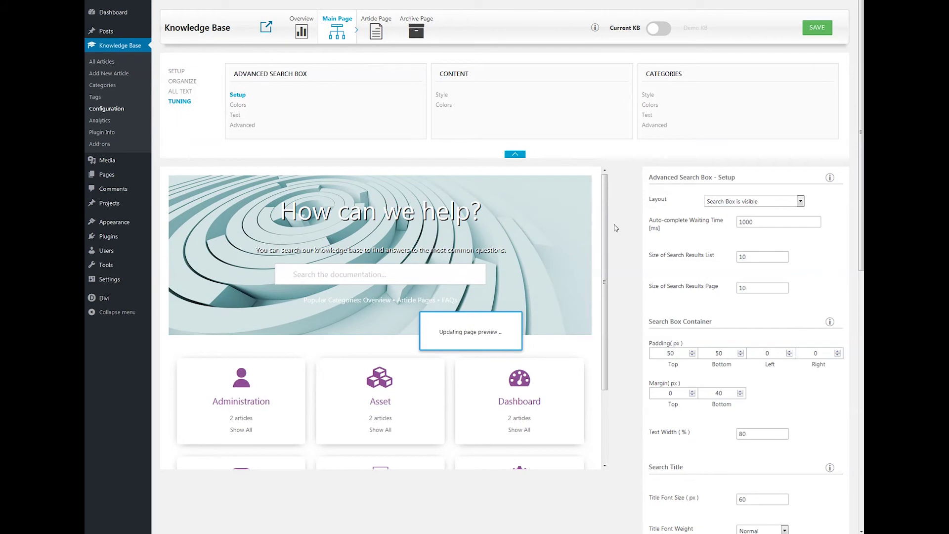
scroll(615, 228, "down", 7)
scroll(616, 228, "up", 7)
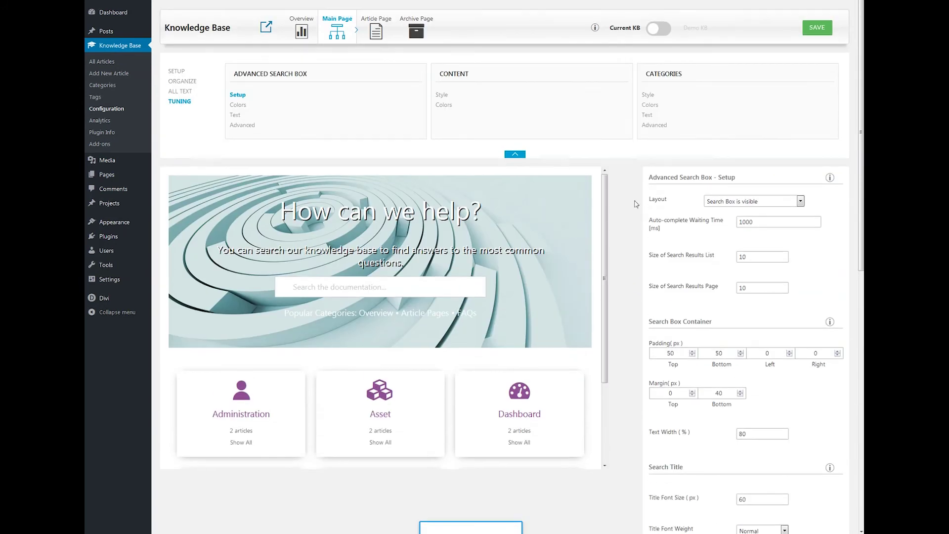
left_click(827, 26)
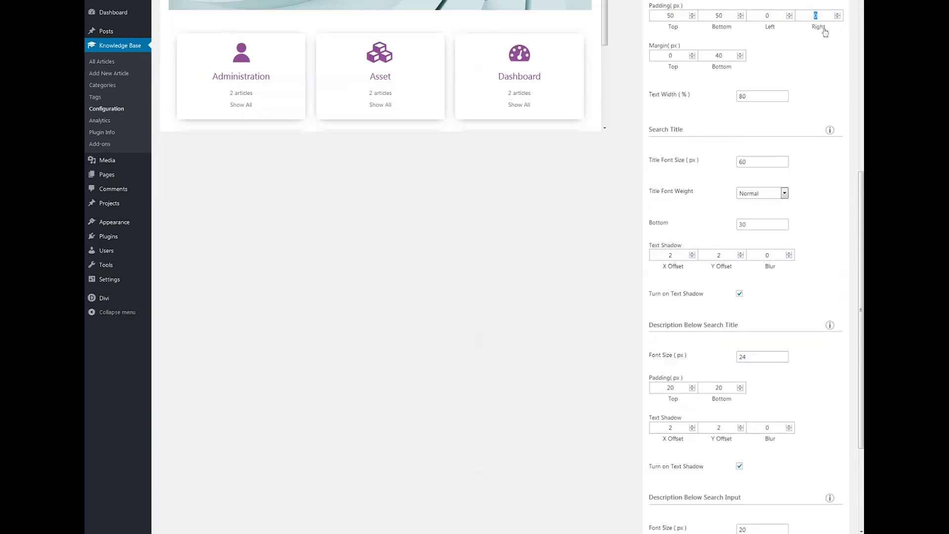
scroll(792, 74, "up", 7)
left_click(816, 27)
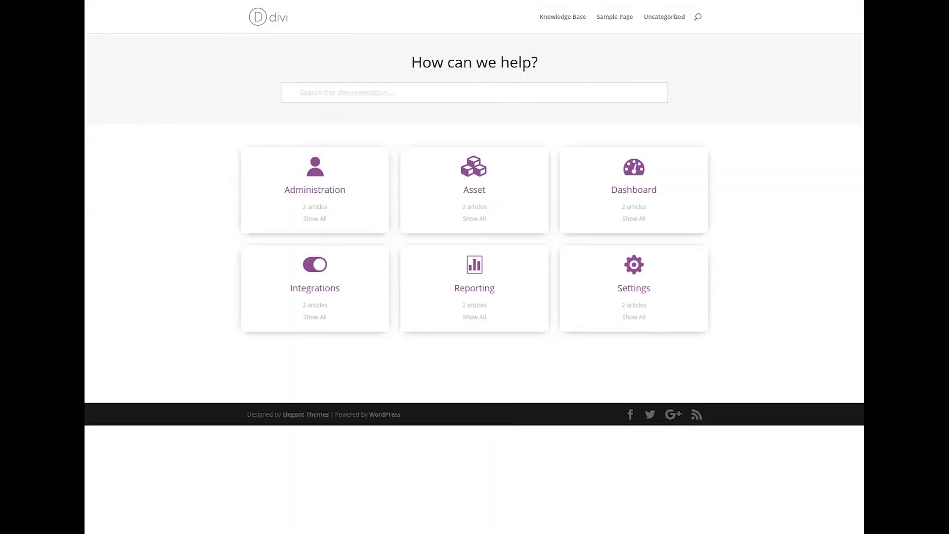
Reload the live knowledge base page and go back to the Advanced Search Box settings
key("F5")
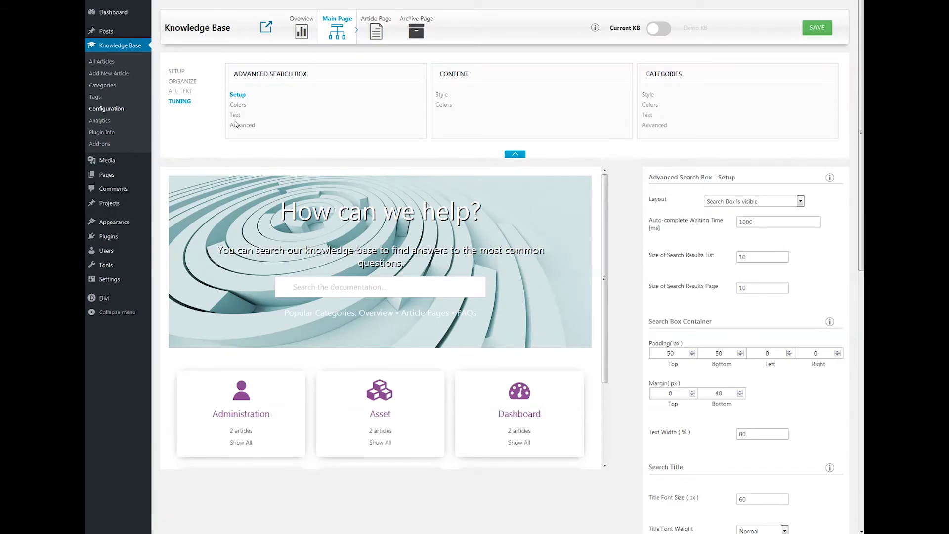
left_click(240, 105)
left_click(243, 125)
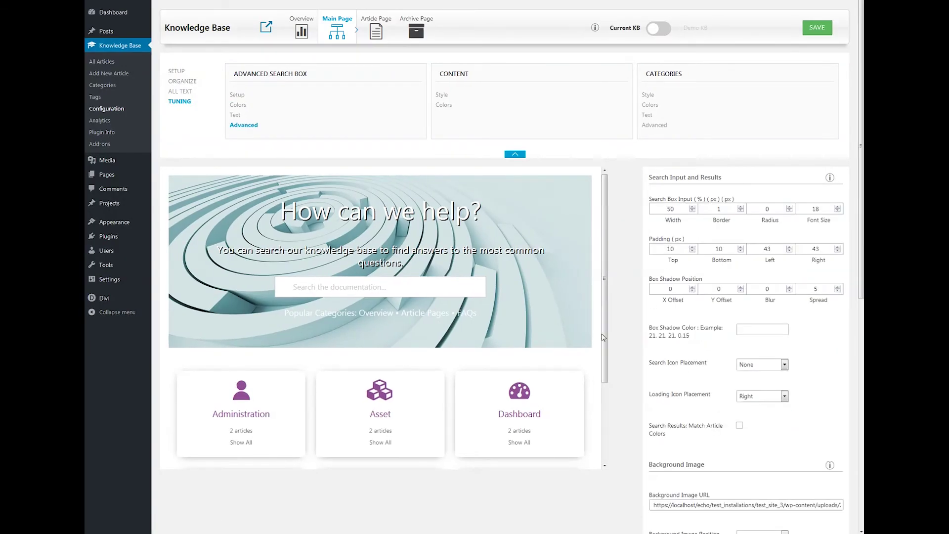
Turn on the search banner's gradient background at 0.8 opacity and save
scroll(679, 355, "down", 8)
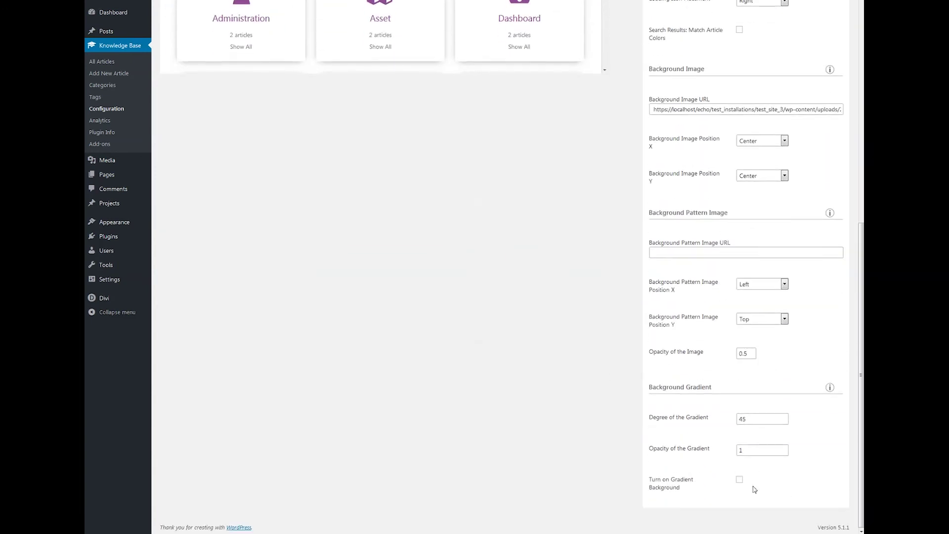
left_click(740, 479)
scroll(601, 342, "up", 3)
scroll(600, 342, "up", 4)
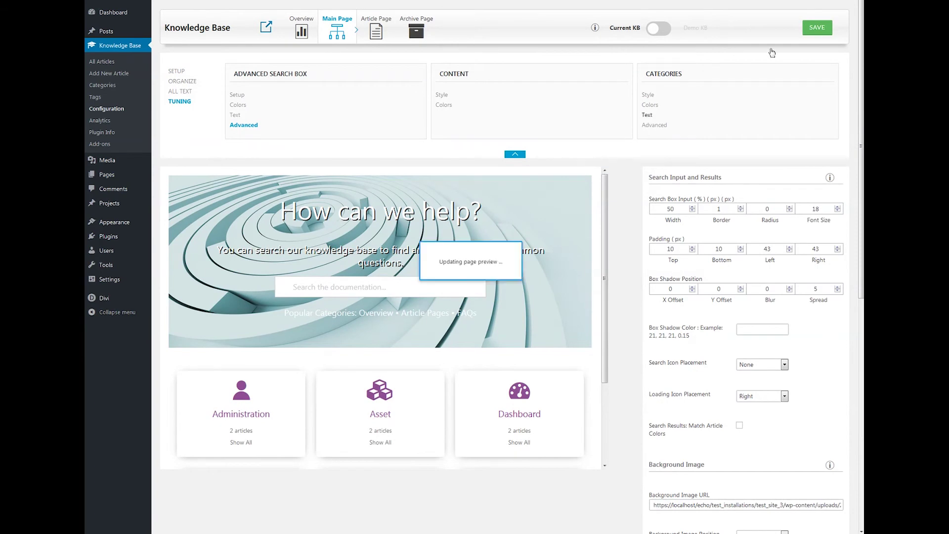
scroll(791, 35, "down", 6)
scroll(520, 121, "up", 6)
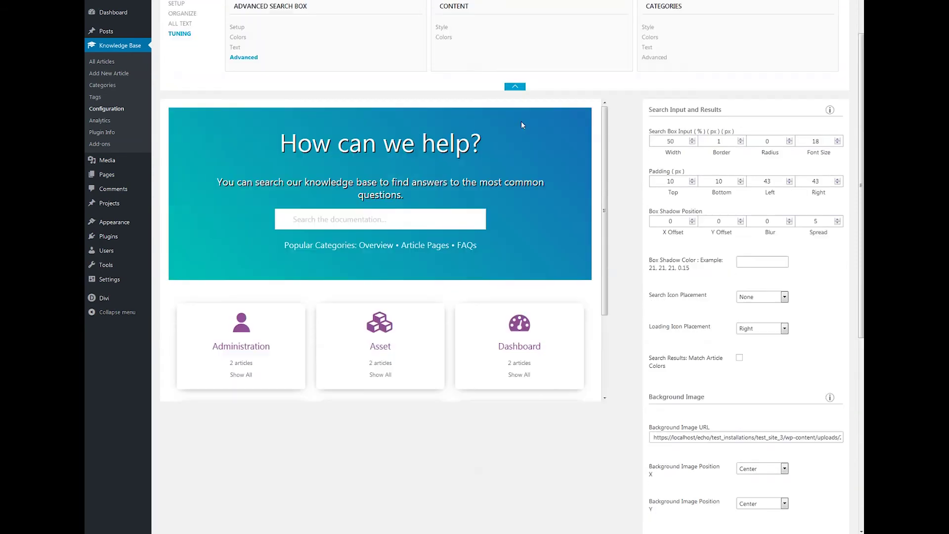
scroll(709, 433, "down", 8)
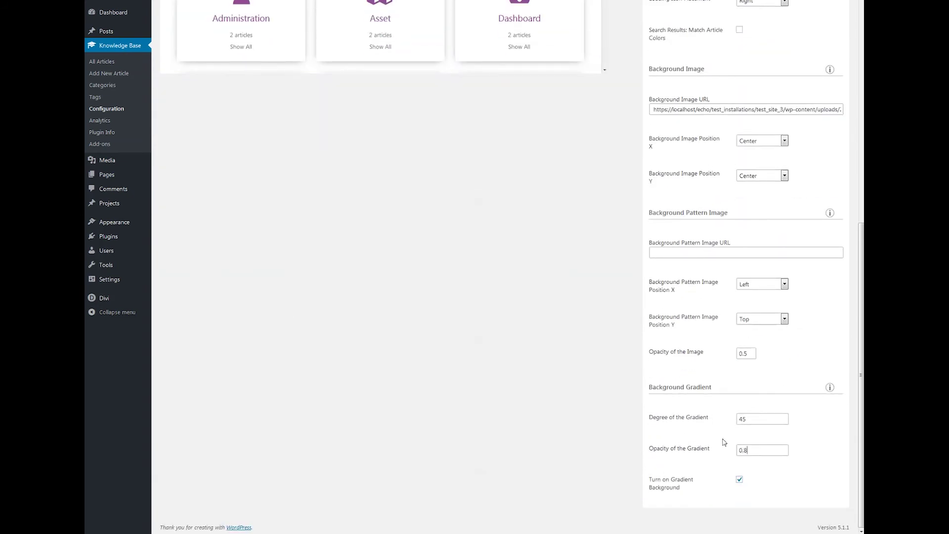
scroll(574, 329, "up", 8)
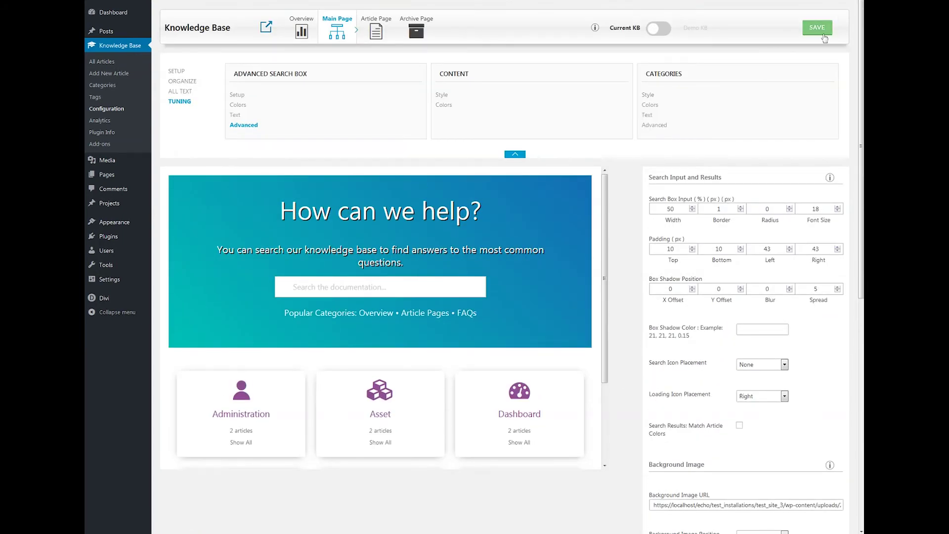
left_click(821, 30)
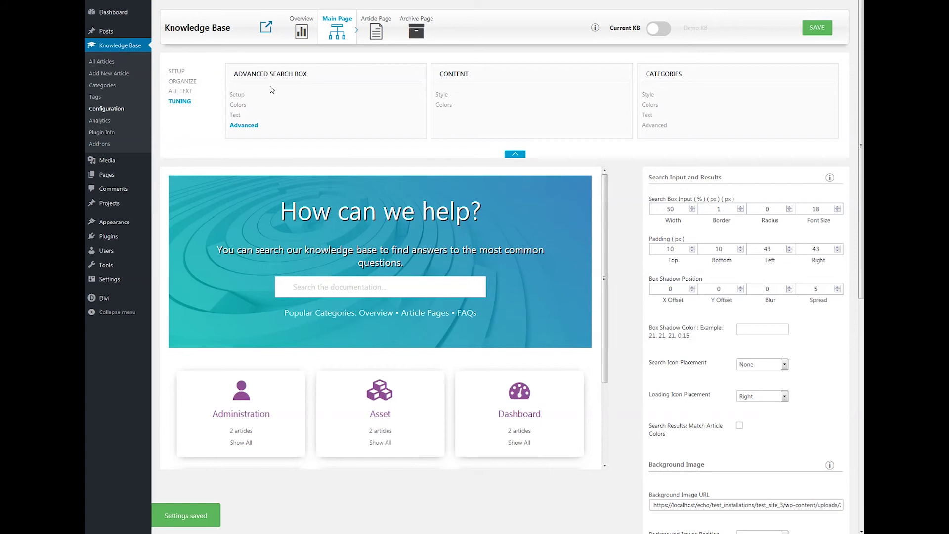
Change the search box container's top and bottom padding from 50 to 150 and save
left_click(239, 95)
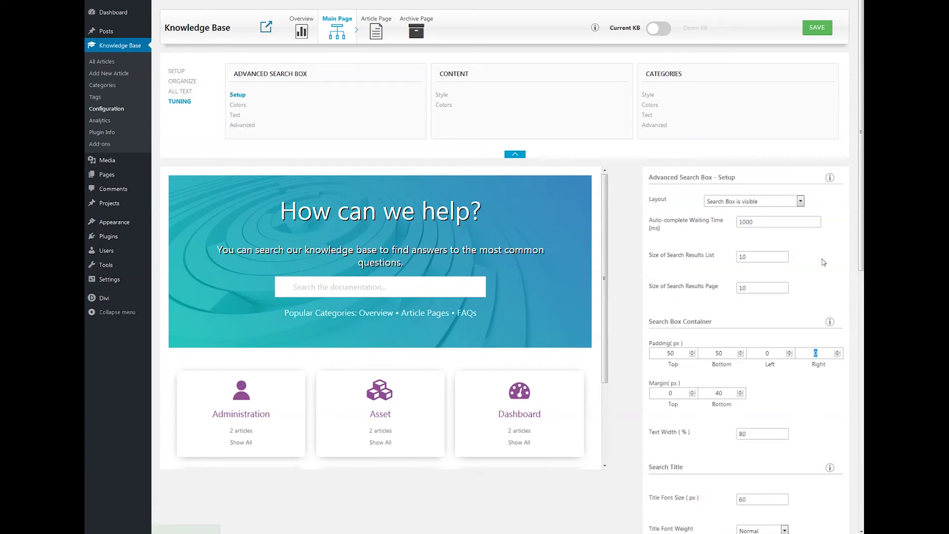
left_click_drag(680, 353, 662, 353)
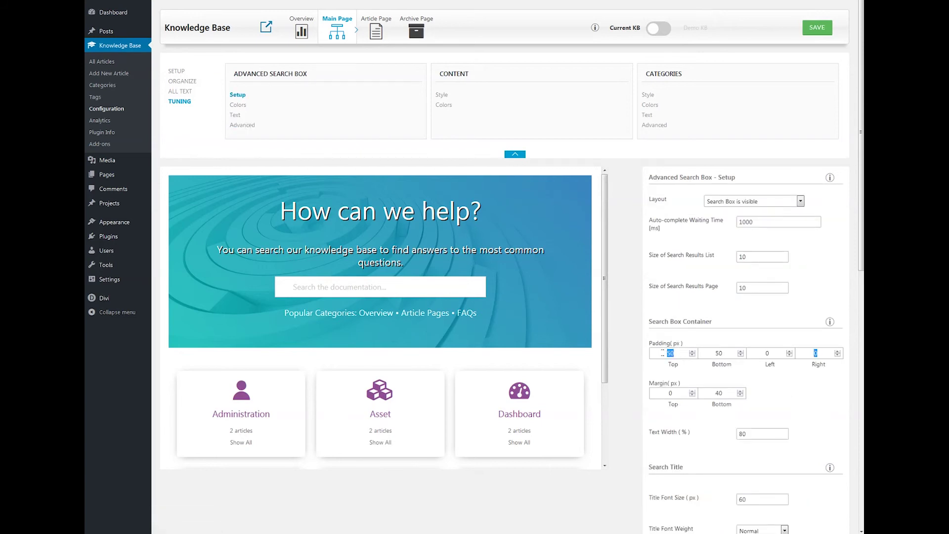
type("150")
double_click(672, 393)
double_click(718, 353)
type("150")
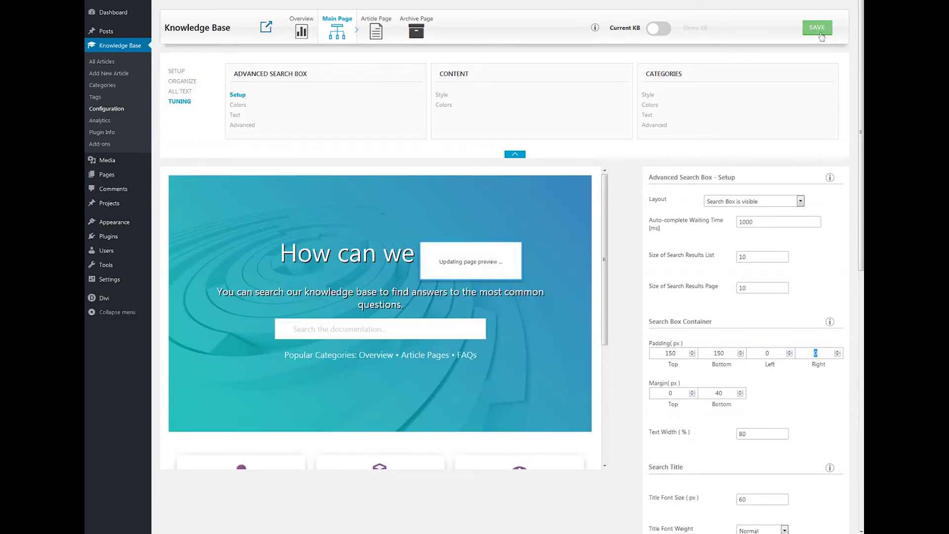
left_click(820, 35)
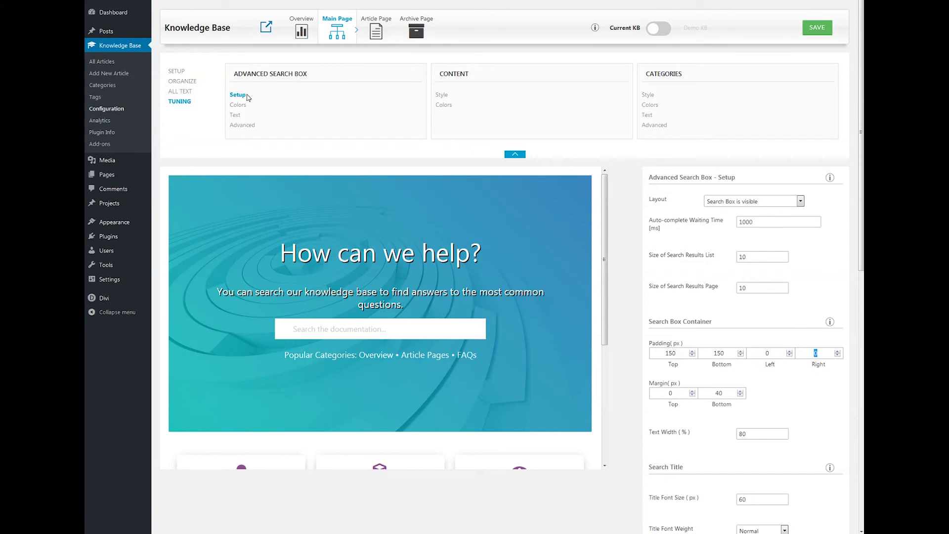
Copy the gradient start colour 00c1b6 from the search box colour settings
left_click(247, 129)
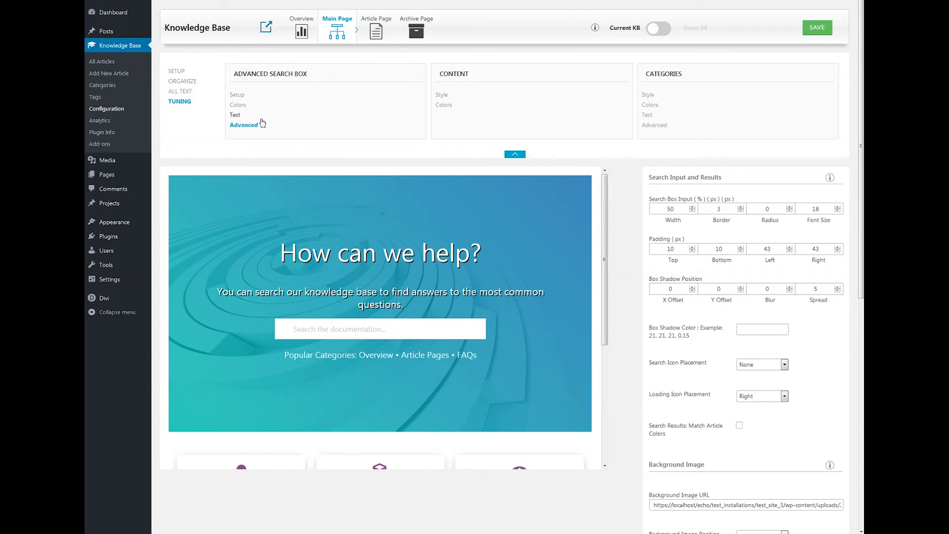
left_click(241, 106)
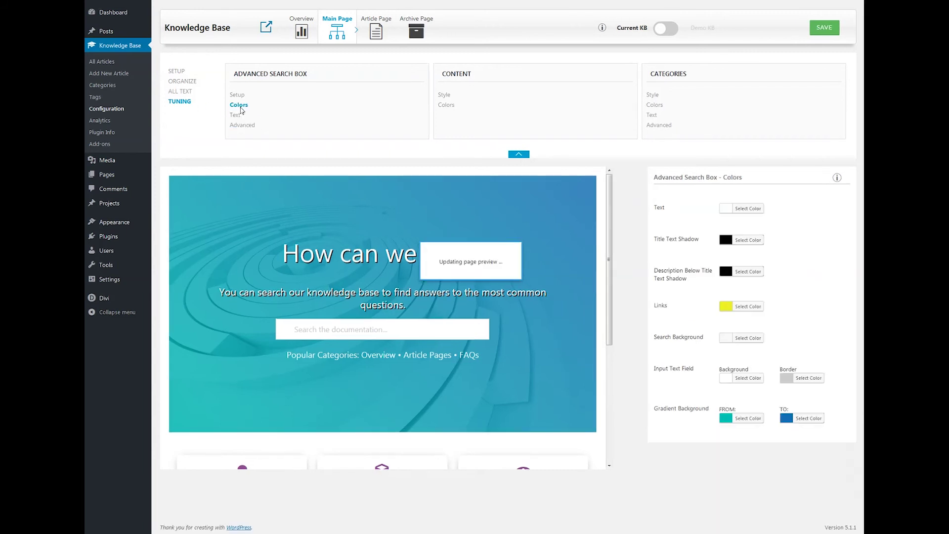
left_click(727, 420)
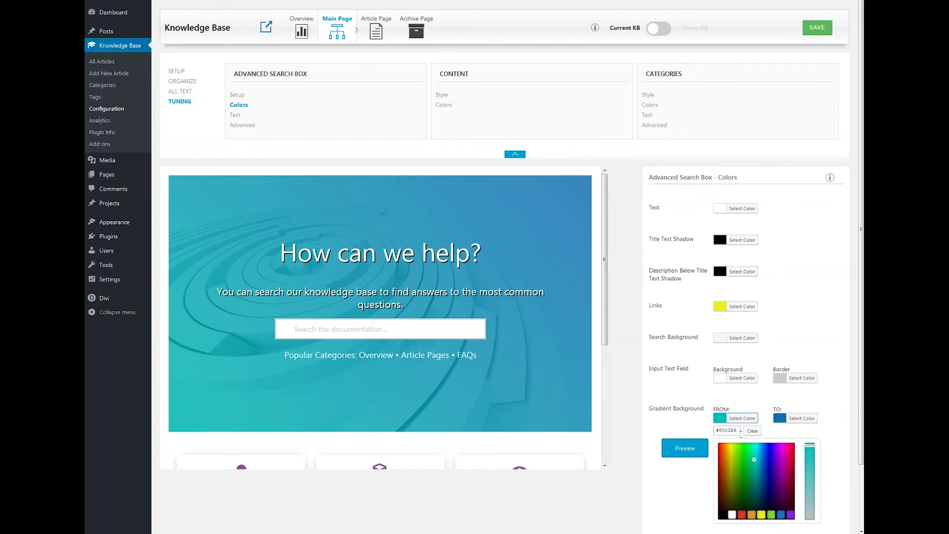
left_click(733, 430)
double_click(733, 429)
key("ctrl+c")
Set the search input border colour to the same teal 00c1b6
left_click(781, 378)
double_click(789, 390)
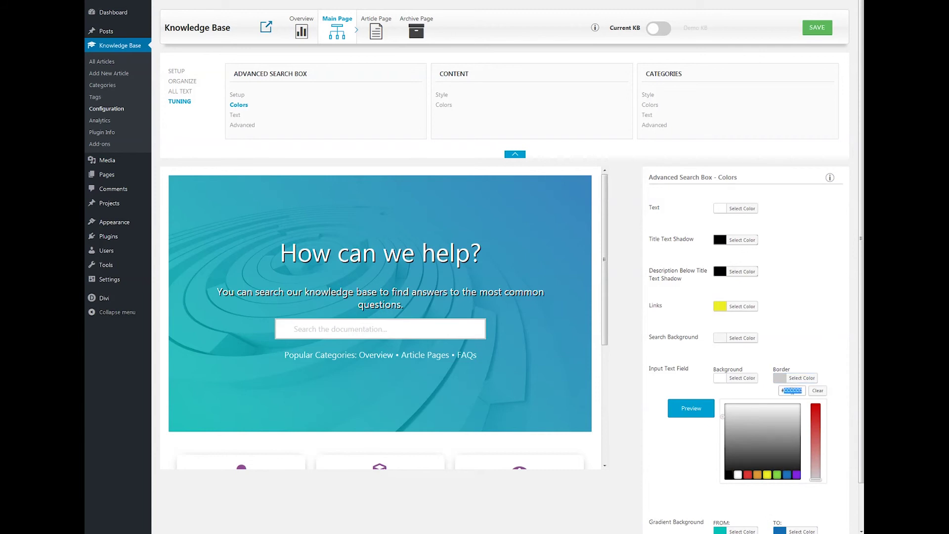
key("ctrl+v")
left_click(828, 362)
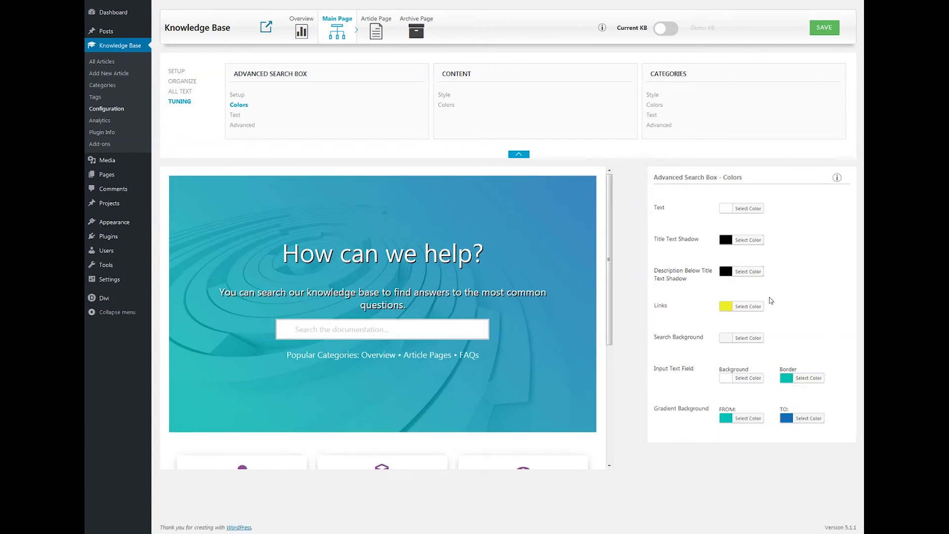
left_click(252, 126)
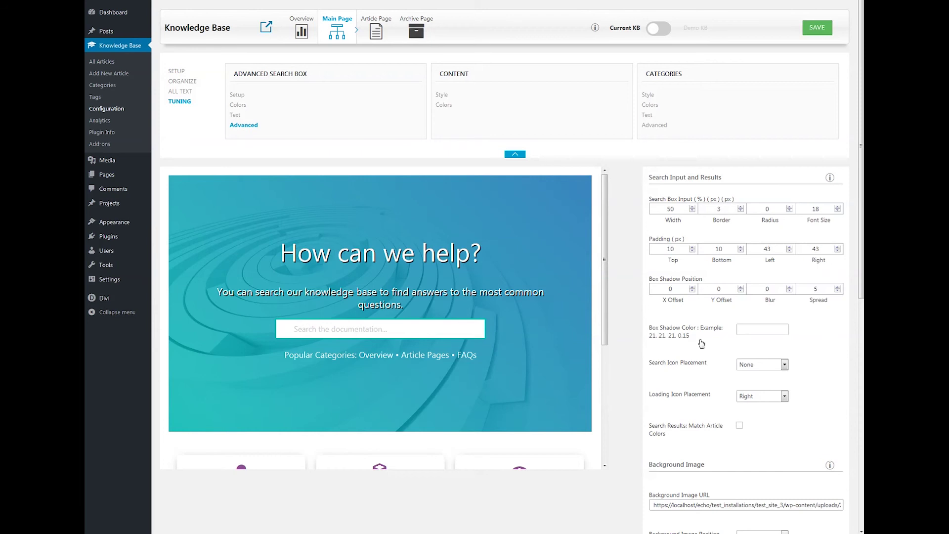
Give the search input a 21, 21, 21, 0.15 box shadow with spread 15 and blur 5, then save
left_click_drag(691, 337, 652, 341)
key("ctrl+c")
left_click(763, 329)
key("ctrl+v")
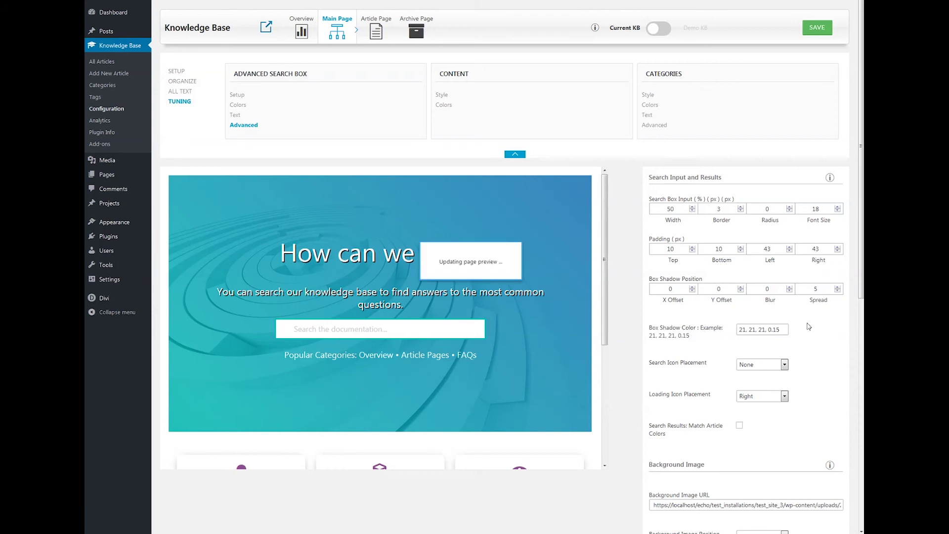
left_click(837, 287)
left_click(837, 286)
left_click(837, 287)
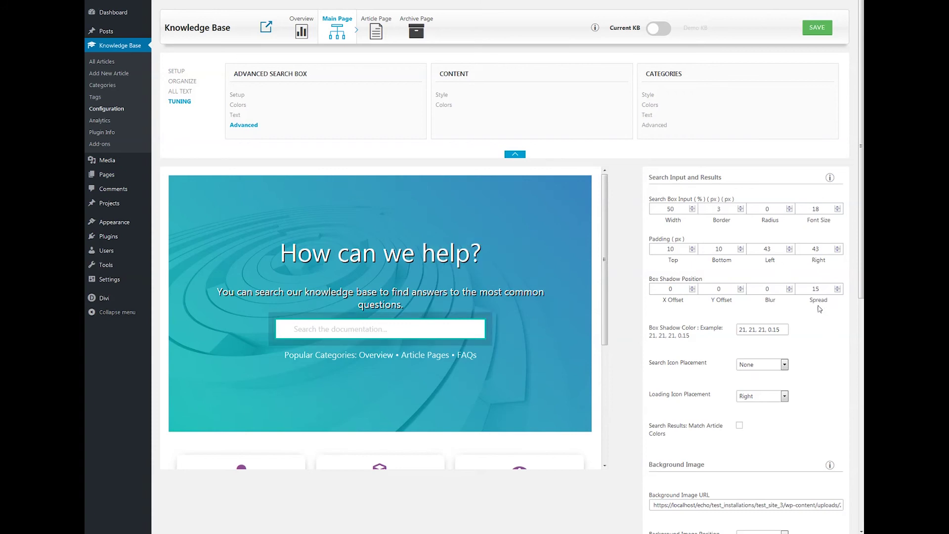
left_click(789, 287)
left_click(831, 34)
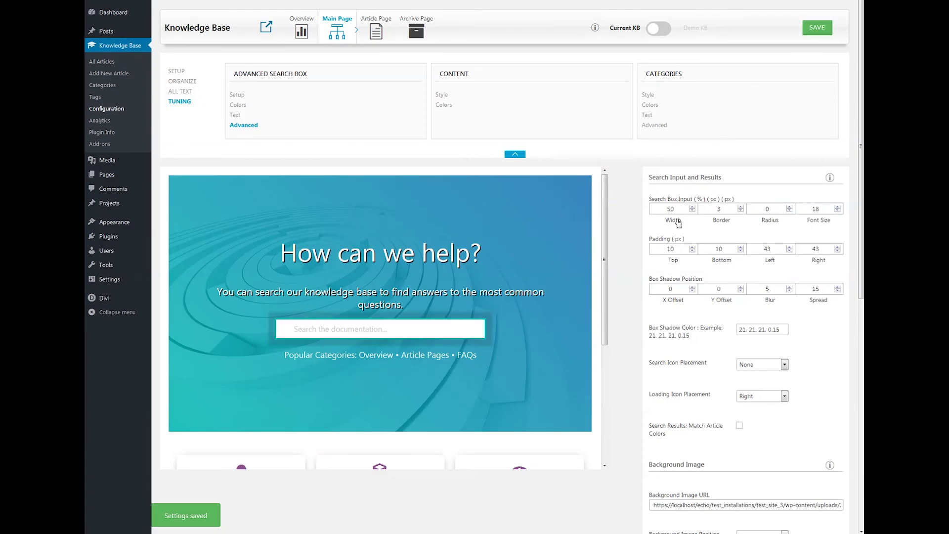
Set the search input to width 40, border 4, corner radius 15 and font size 20
left_click_drag(677, 209, 666, 208)
type("40")
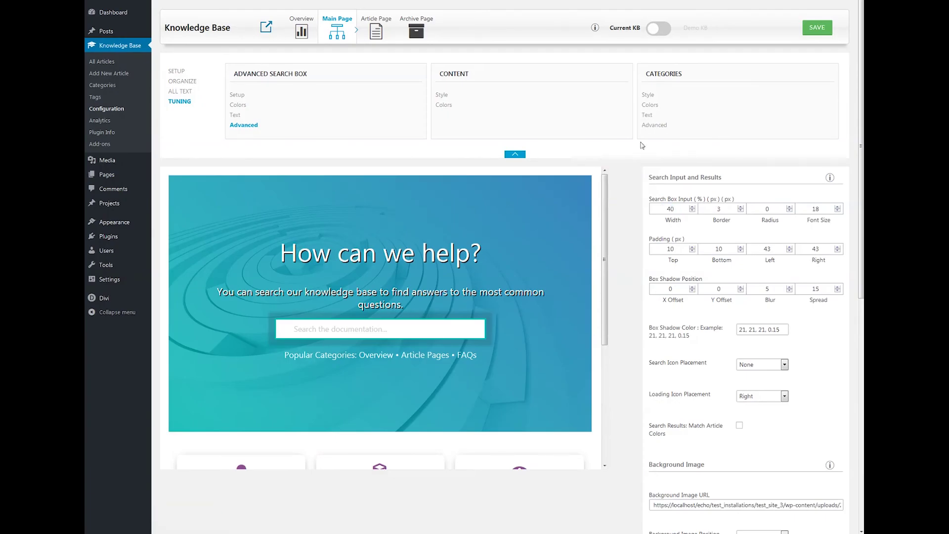
left_click(740, 207)
left_click(790, 207)
left_click(790, 207)
left_click(790, 207)
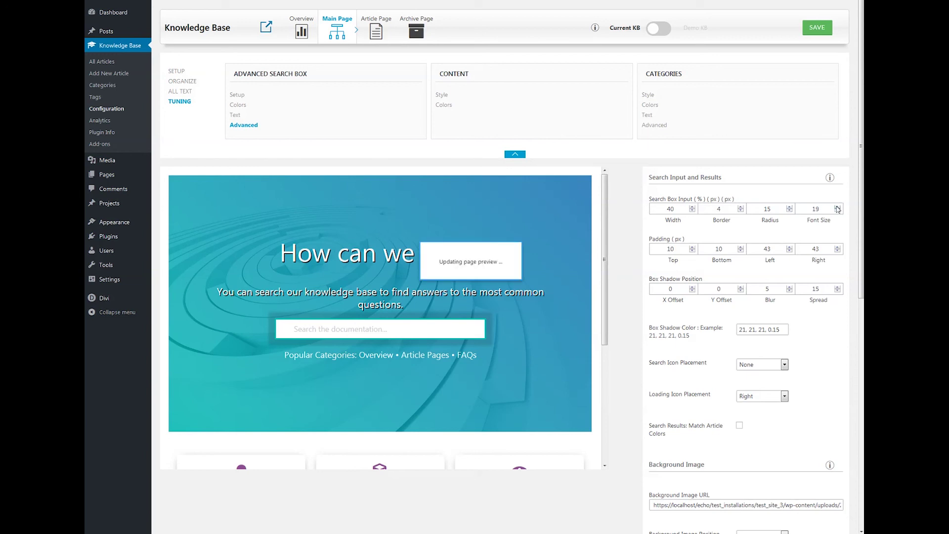
left_click(838, 207)
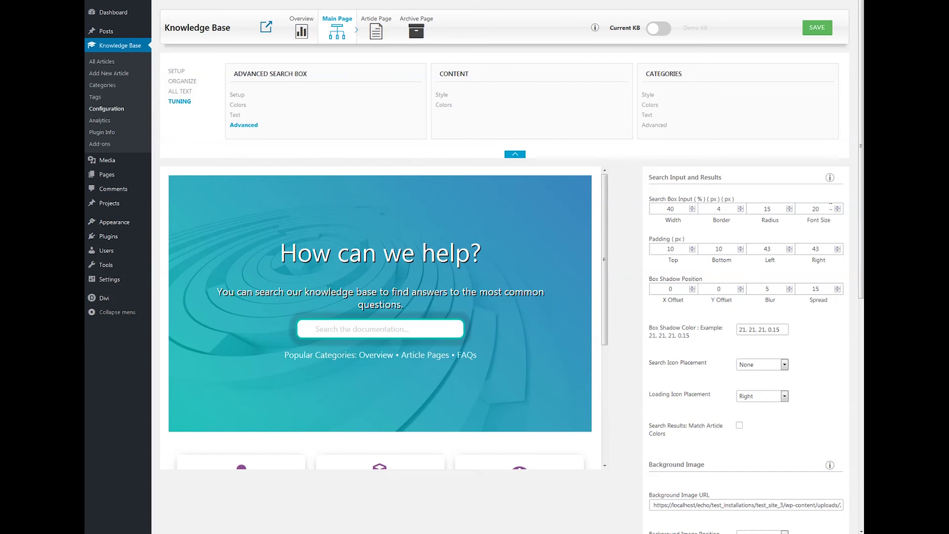
Save the settings and copy the bright-squares.png file address from the Media Library
left_click(816, 95)
left_click(824, 29)
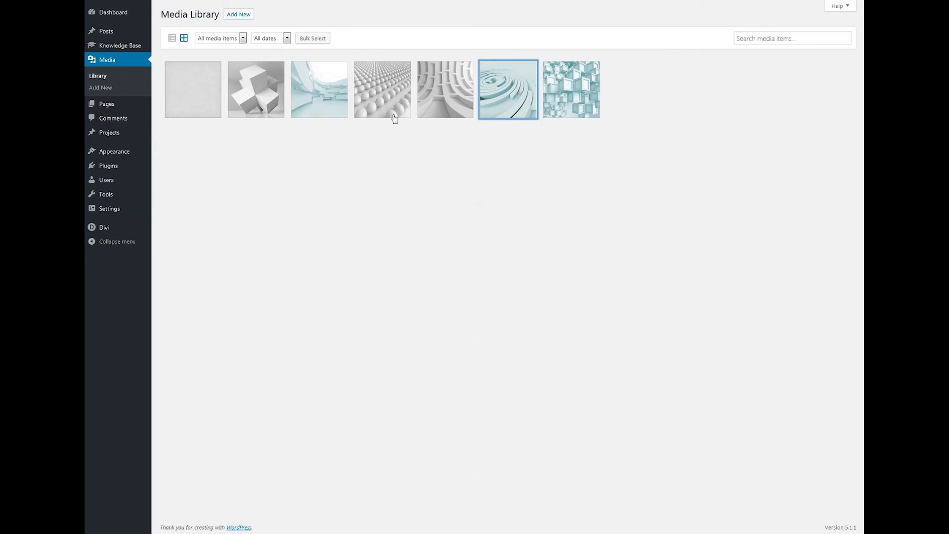
left_click(193, 103)
left_click_drag(841, 84, 686, 83)
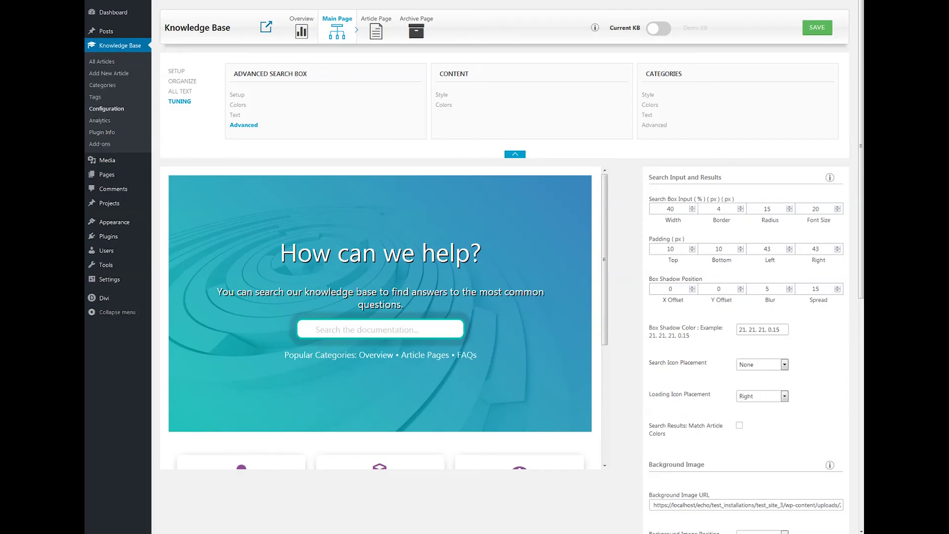
Paste the bright-squares.png URL as the background pattern image, keep Position X Left, and save
scroll(707, 398, "down", 5)
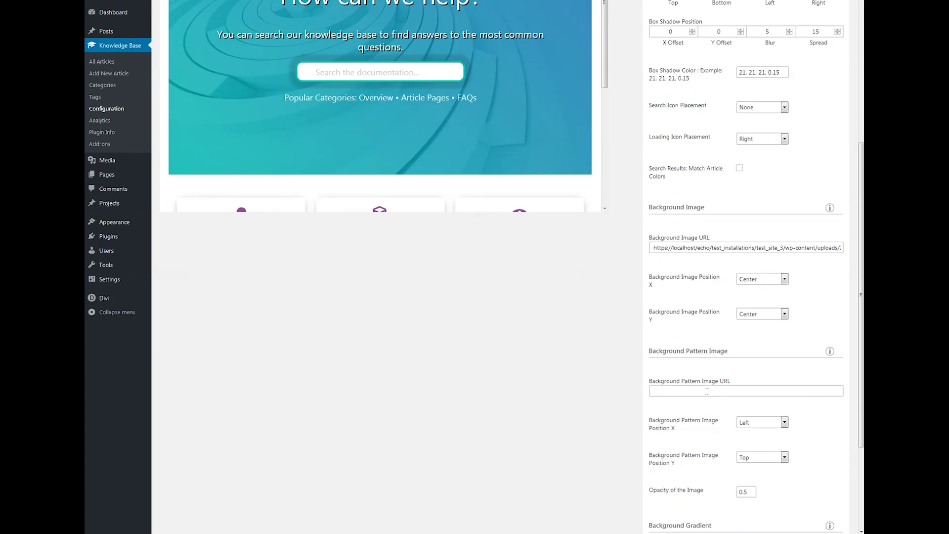
left_click(693, 390)
key("ctrl+v")
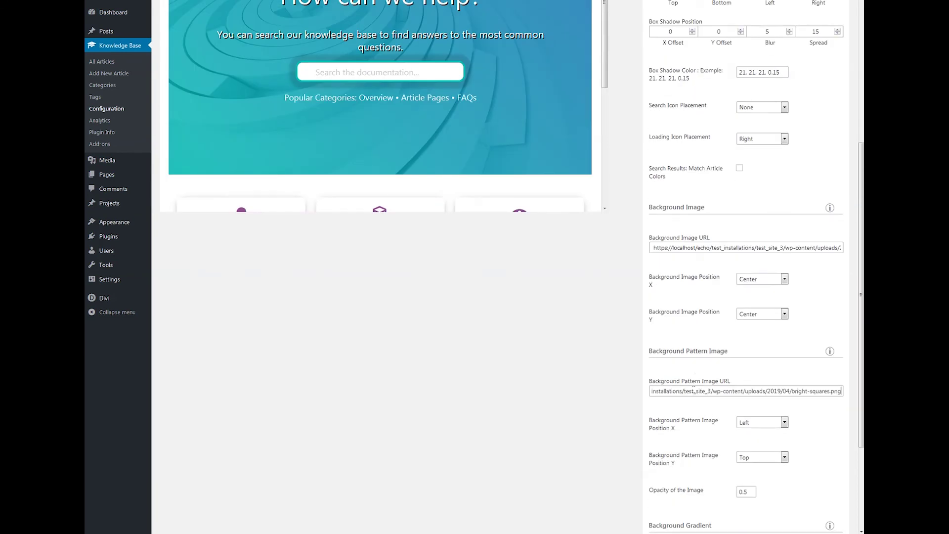
left_click(754, 423)
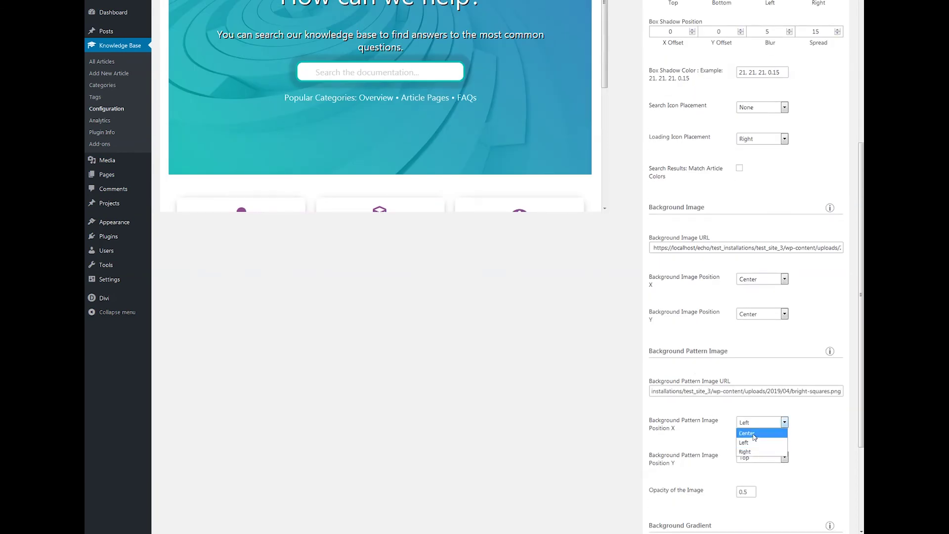
left_click(755, 443)
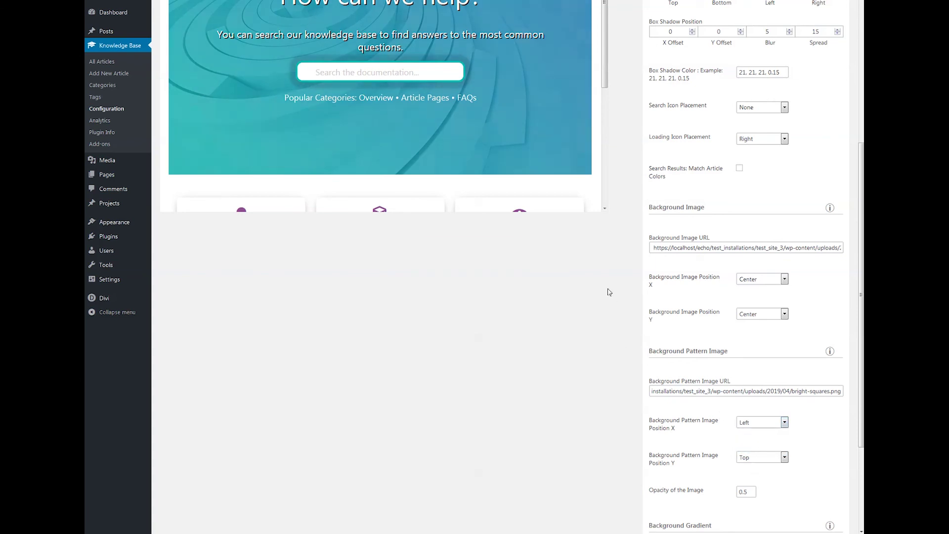
scroll(608, 290, "up", 3)
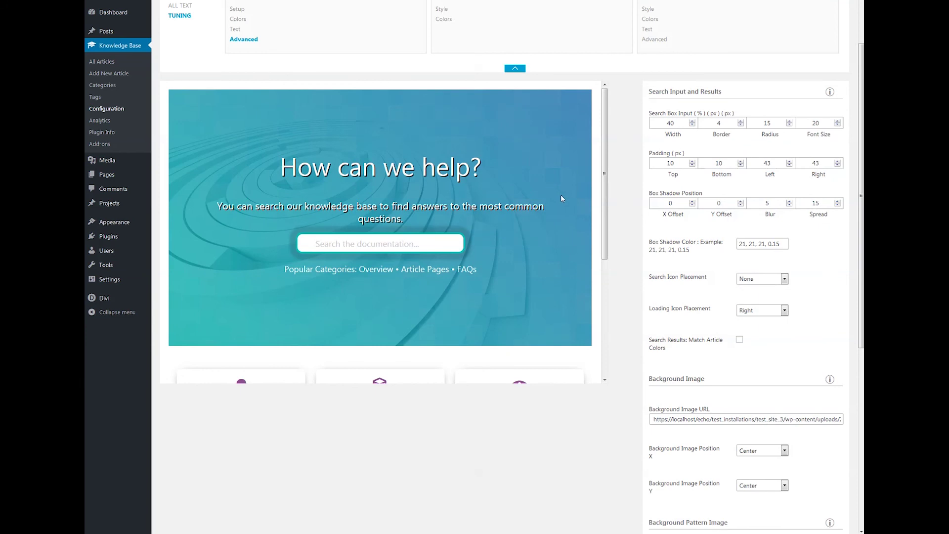
scroll(455, 131, "up", 2)
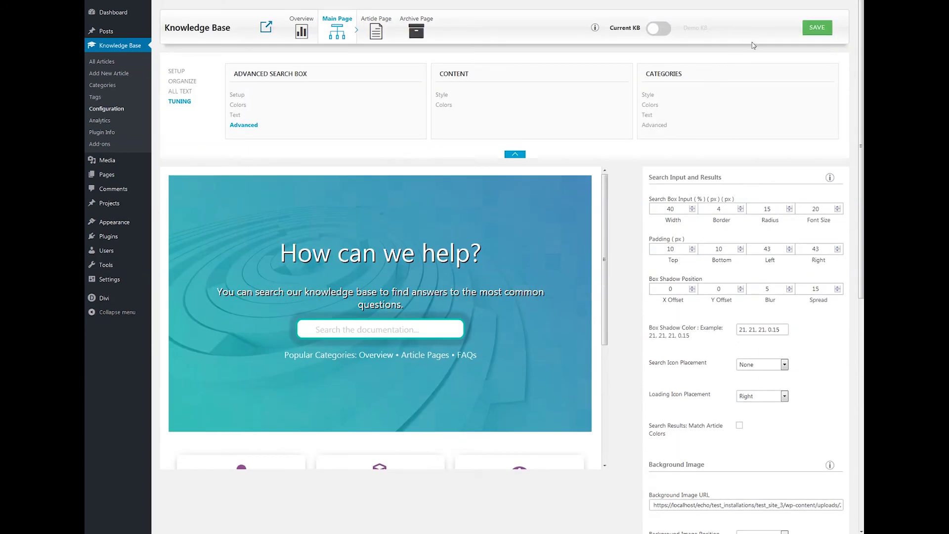
left_click(816, 27)
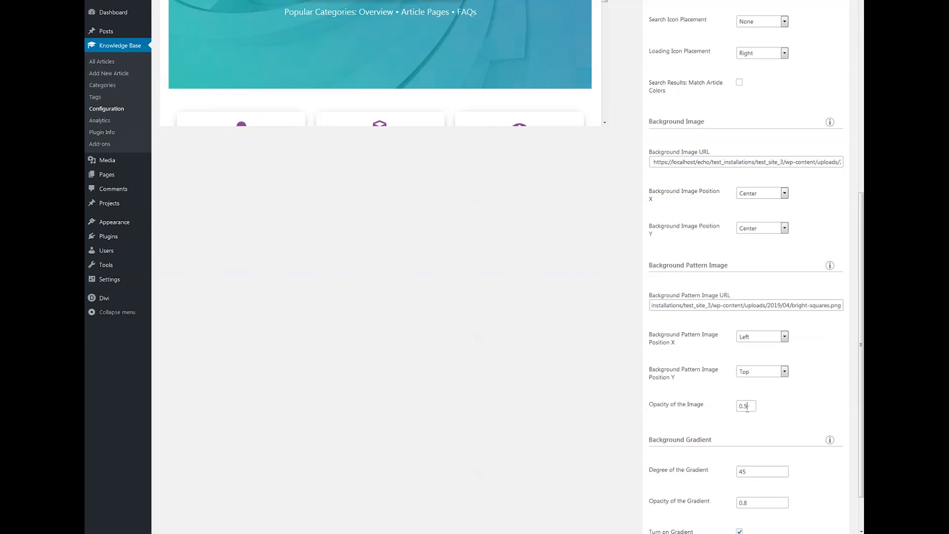
left_click_drag(748, 405, 745, 407)
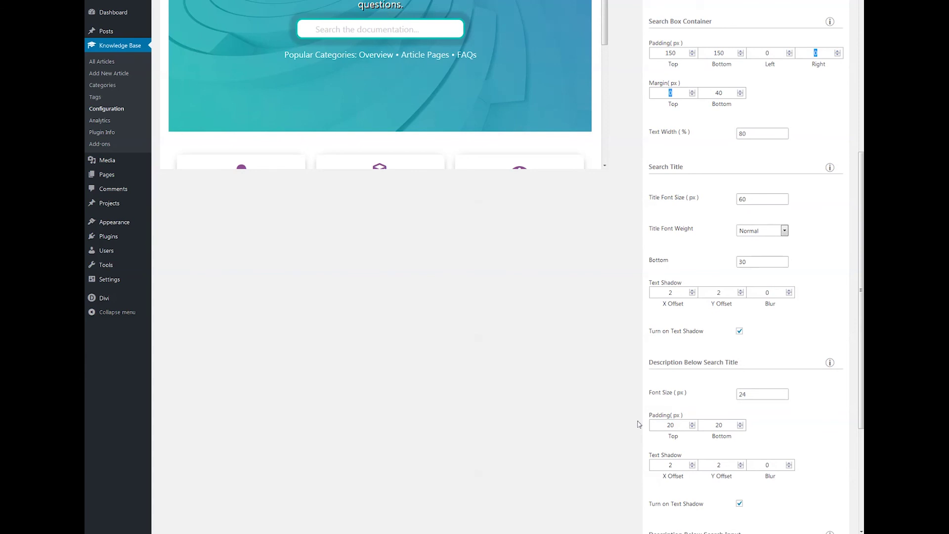
Set the search title font weight to Bold and its bottom spacing from 30 to 20
scroll(638, 424, "up", 3)
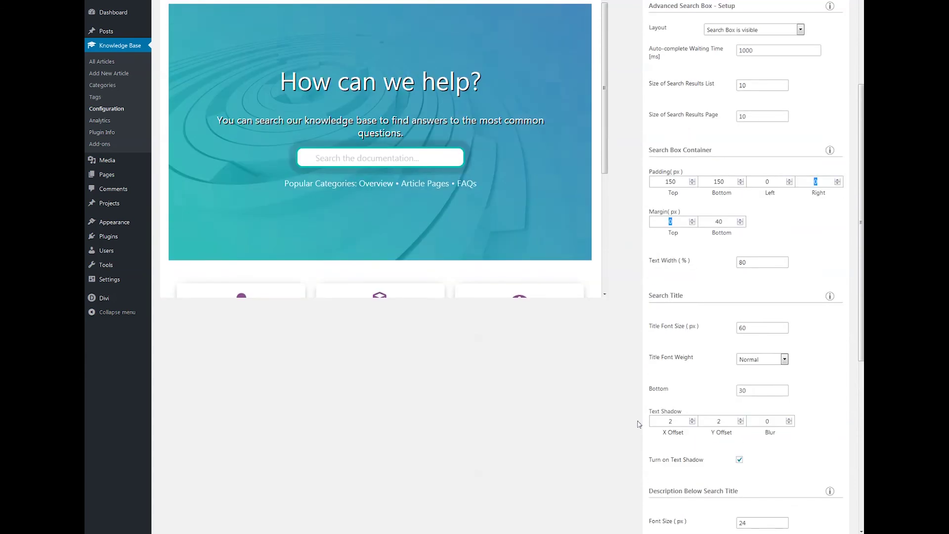
left_click(767, 361)
left_click(753, 379)
scroll(639, 402, "down", 1)
key("ctrl+a")
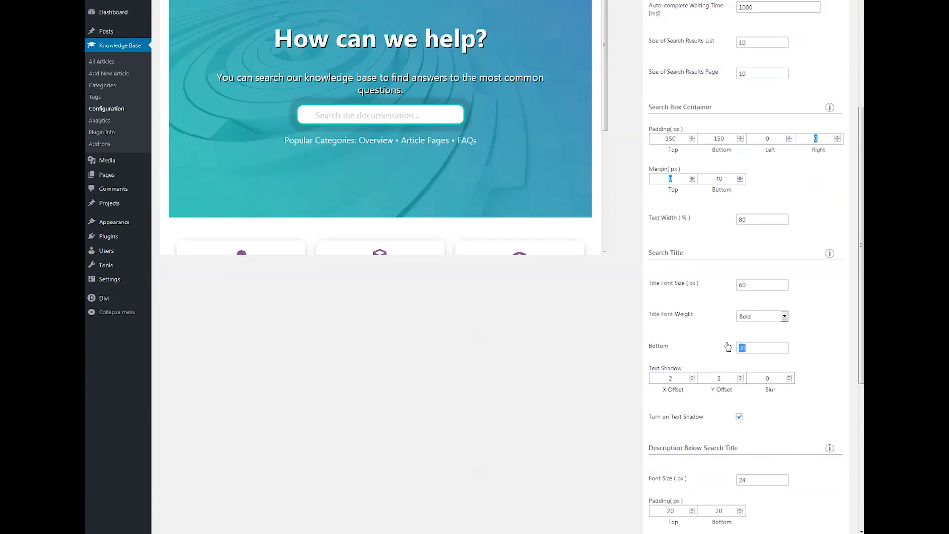
type("20")
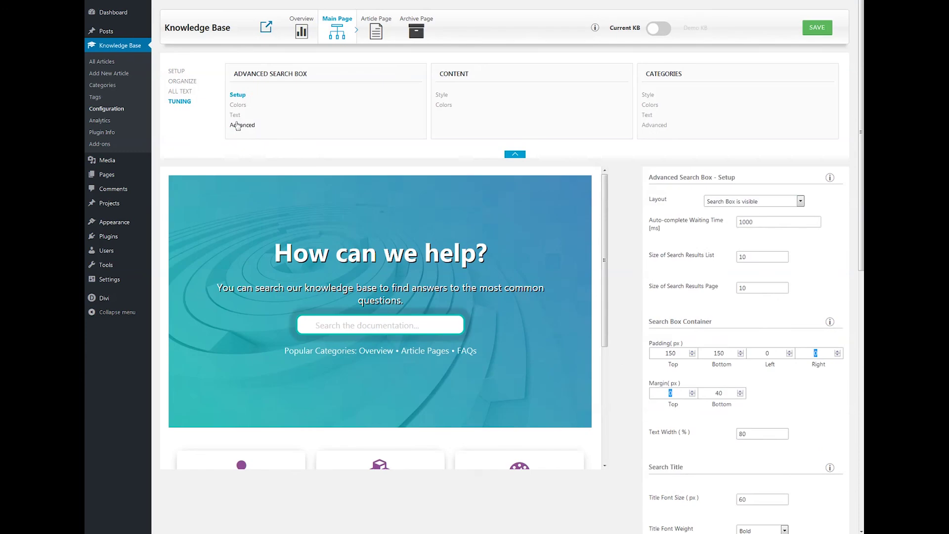
Set Search Icon Placement to Left in the search input and results settings
left_click(237, 124)
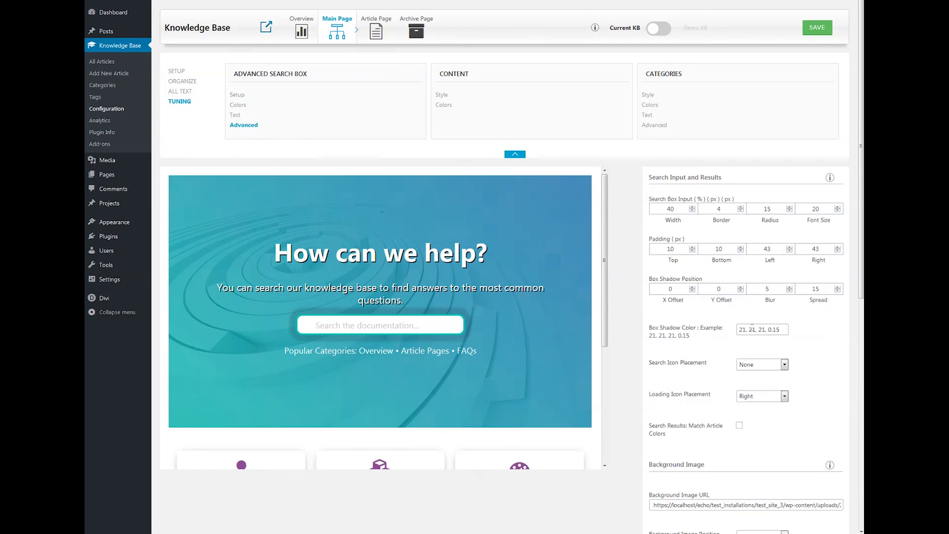
left_click(765, 366)
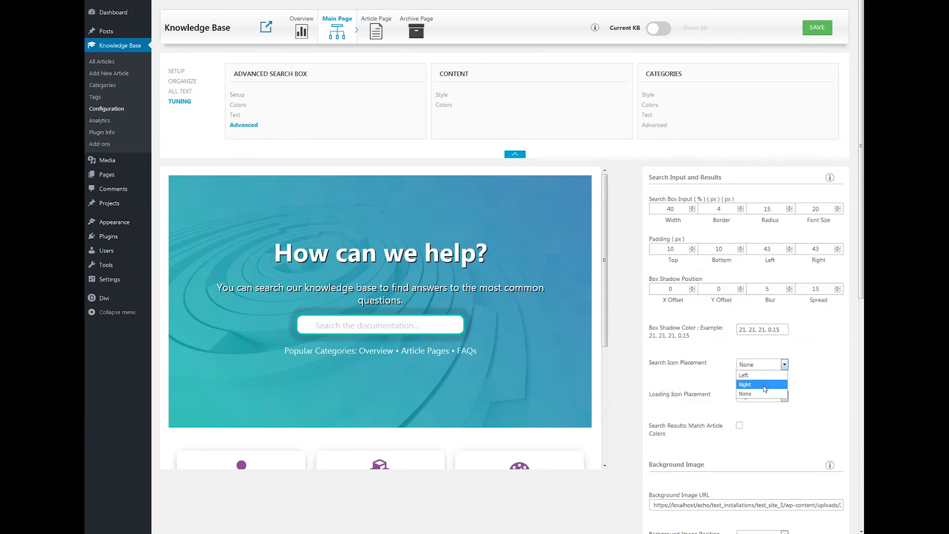
left_click(760, 379)
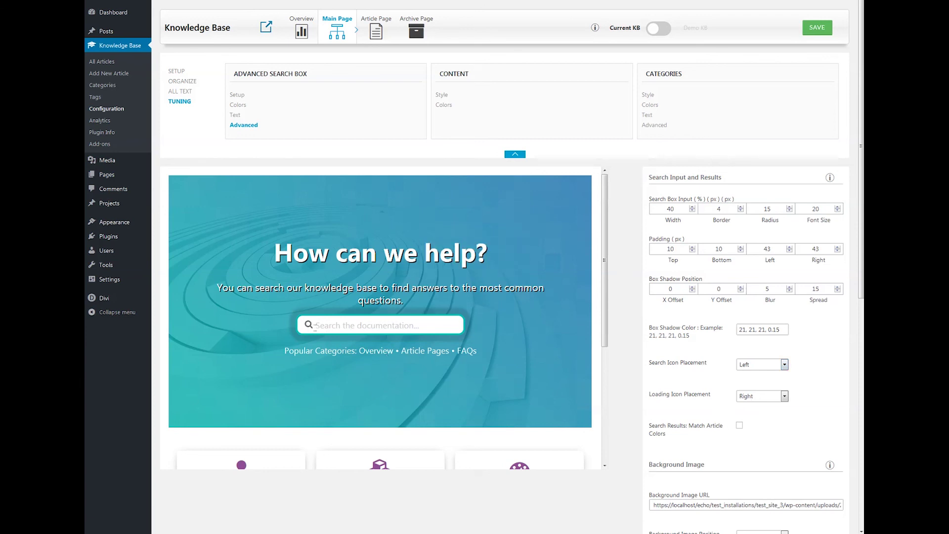
scroll(314, 328, "down", 3)
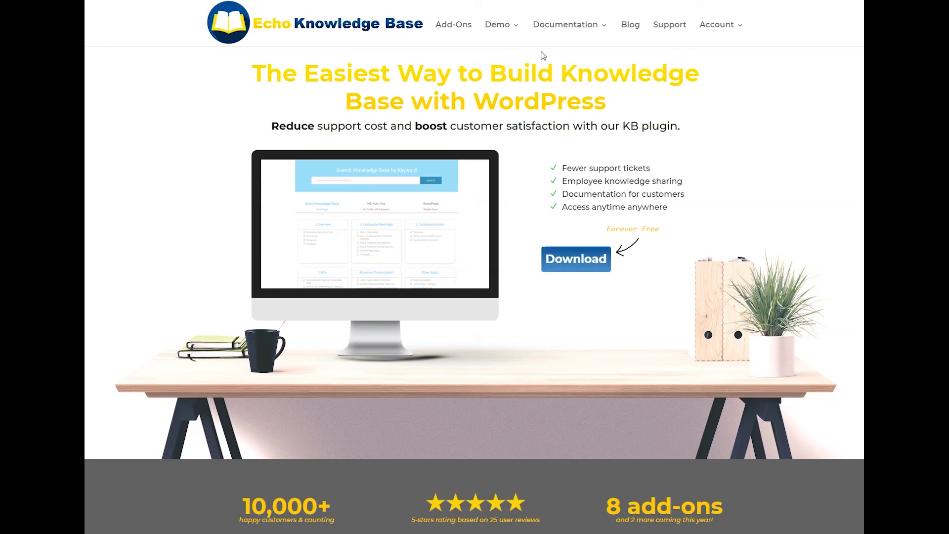
mouse_move(552, 38)
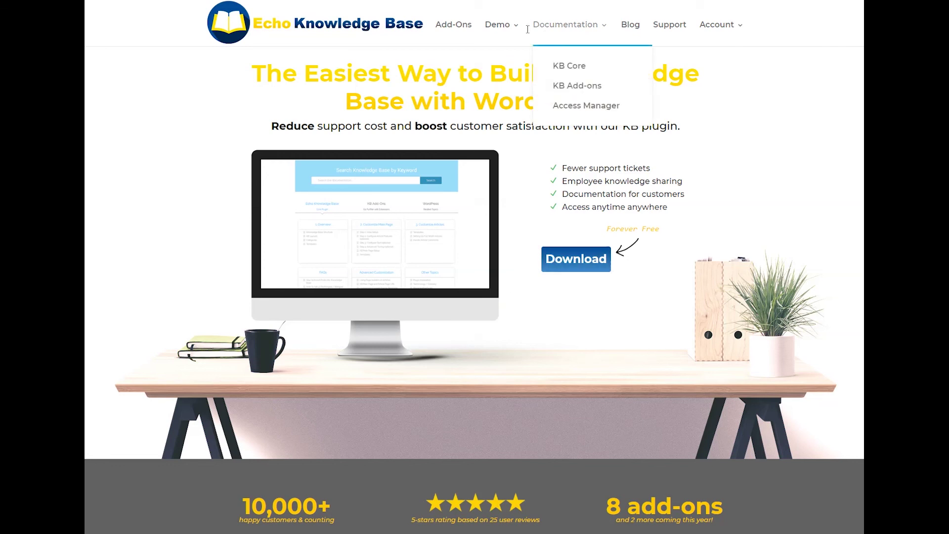